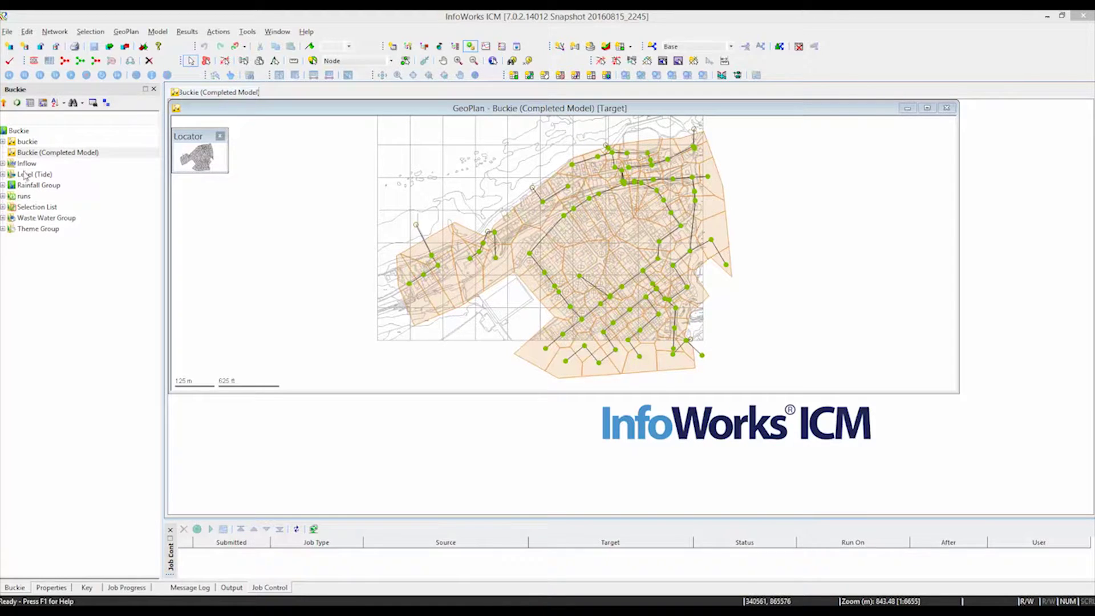
Expand the Inflow and Level (Tide) groups and select the Level data event.
{"action": "left_click", "coordinate": [3, 164]}
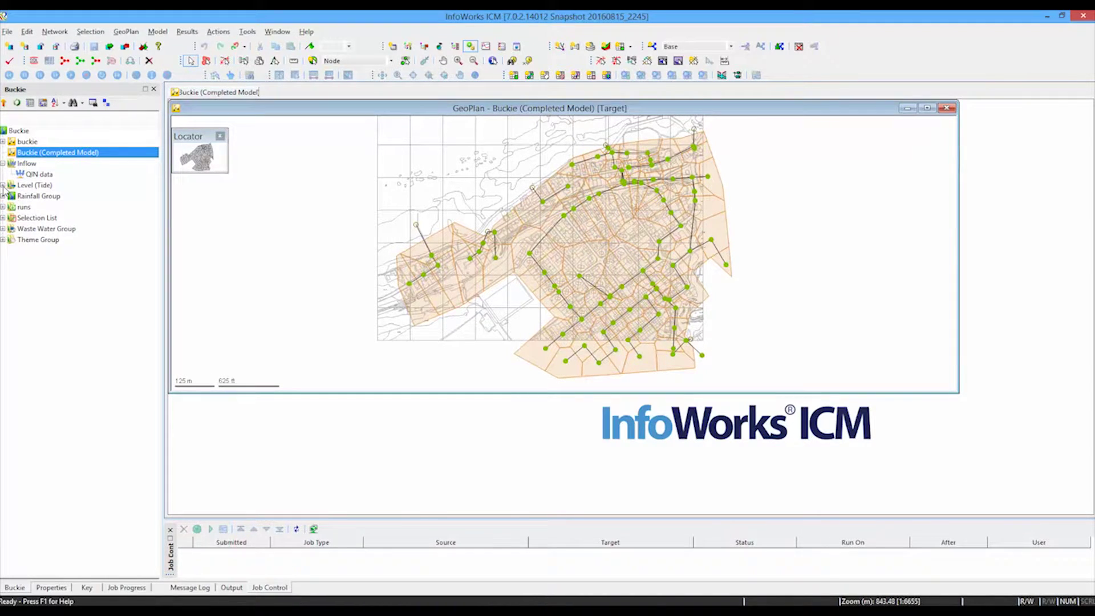
{"action": "left_click", "coordinate": [3, 186]}
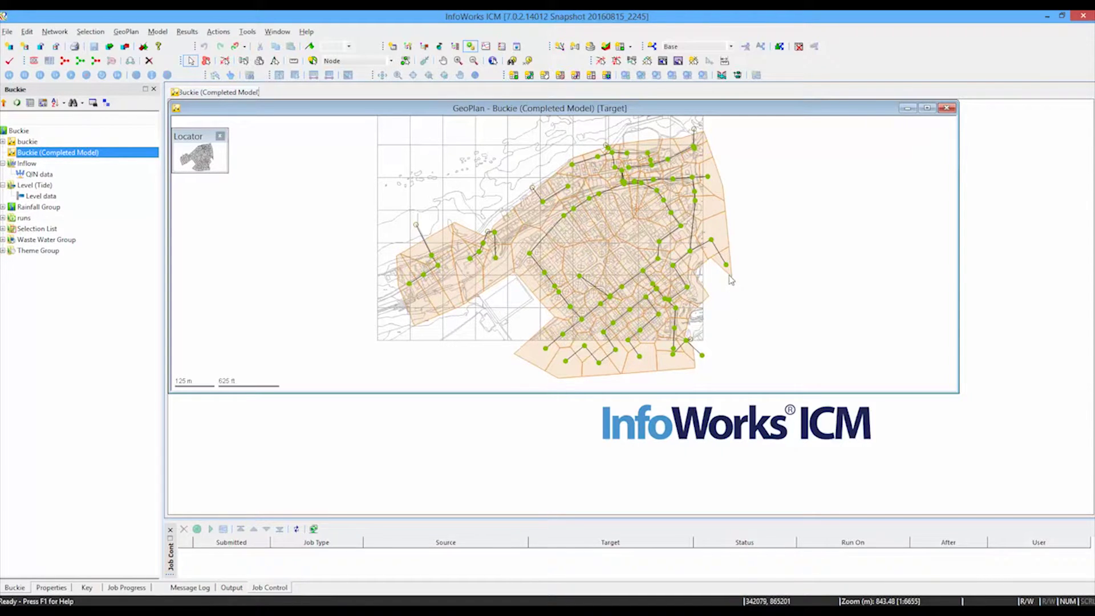
{"action": "left_click", "coordinate": [41, 197]}
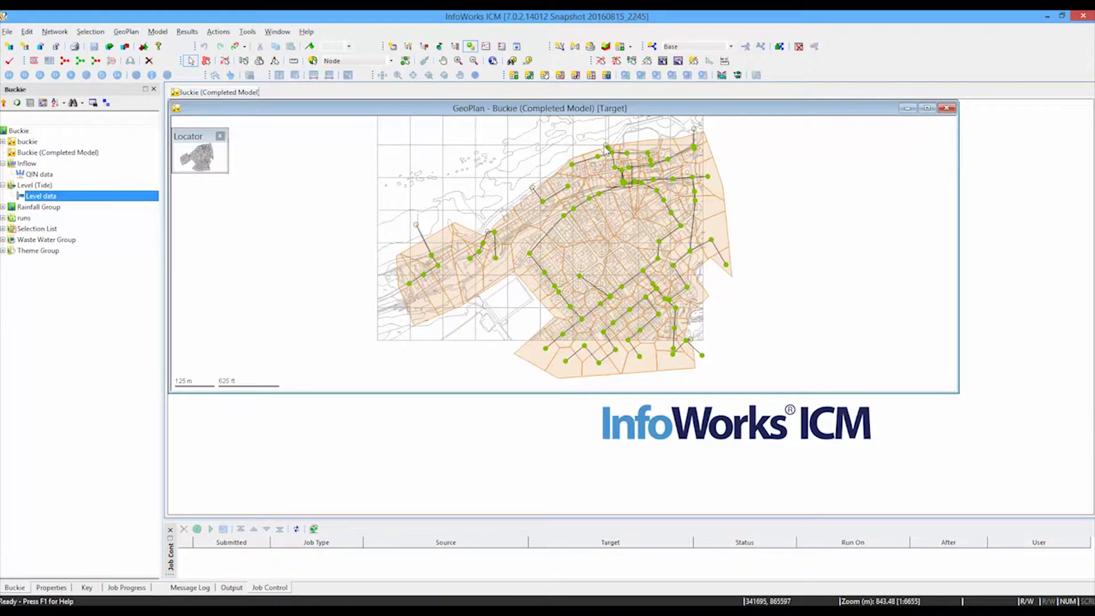
Expand Rainfall Group and Time Series Rainfall, and show TSR (Multi-profile) boundaries on the map.
{"action": "mouse_move", "coordinate": [609, 151]}
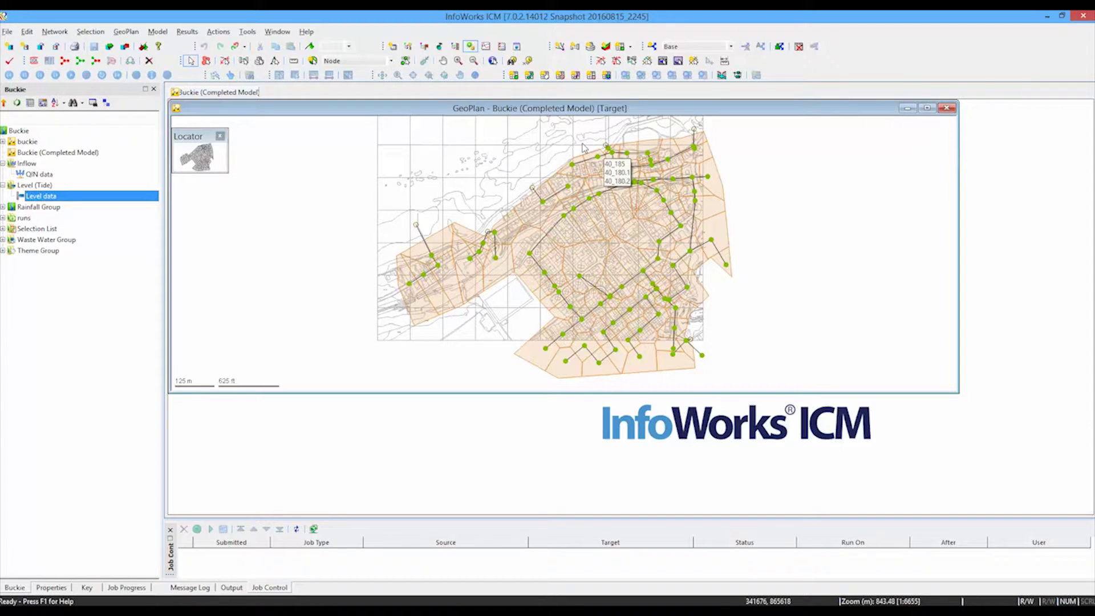
{"action": "left_click", "coordinate": [4, 207]}
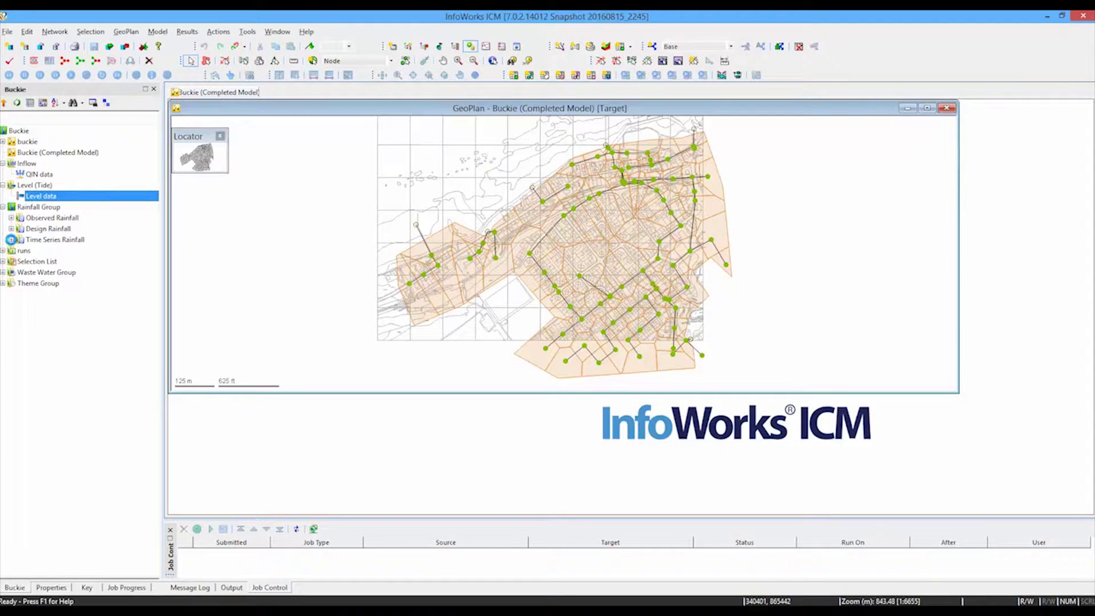
{"action": "left_click", "coordinate": [11, 241]}
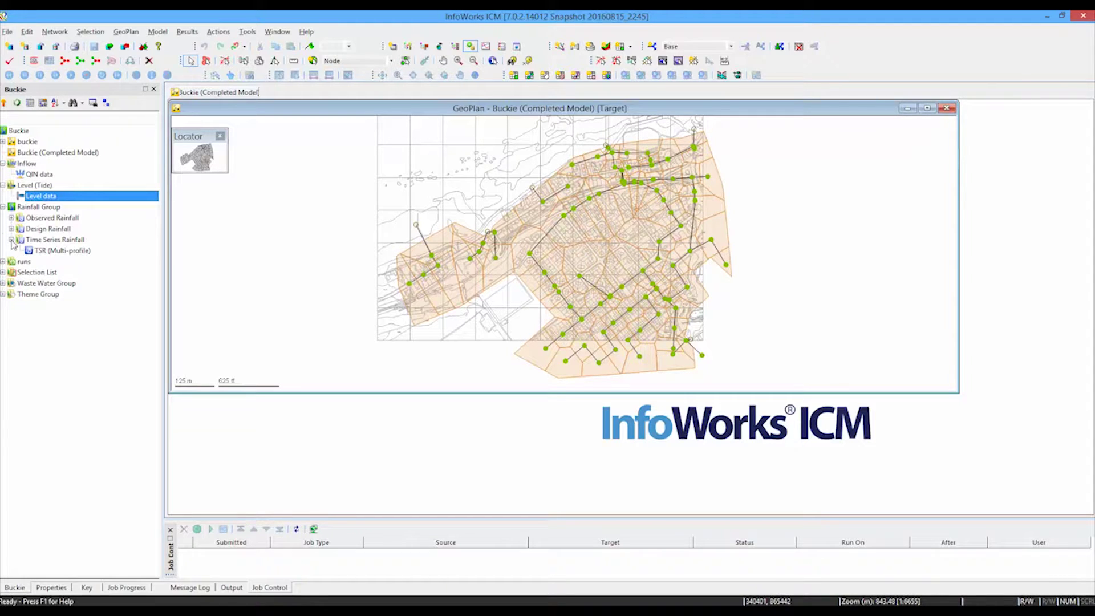
{"action": "left_click", "coordinate": [45, 253]}
{"action": "left_click_drag", "start_coordinate": [186, 272], "coordinate": [202, 272]}
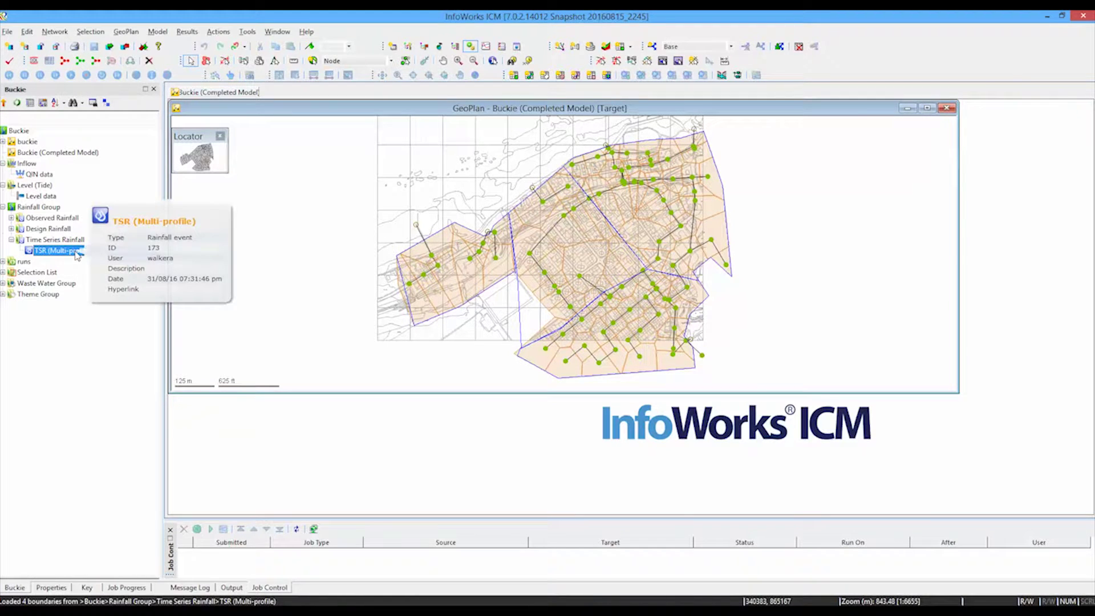
Select the Level and QIN data events, then open the Original Data!!!! run settings.
{"action": "left_click", "coordinate": [46, 198]}
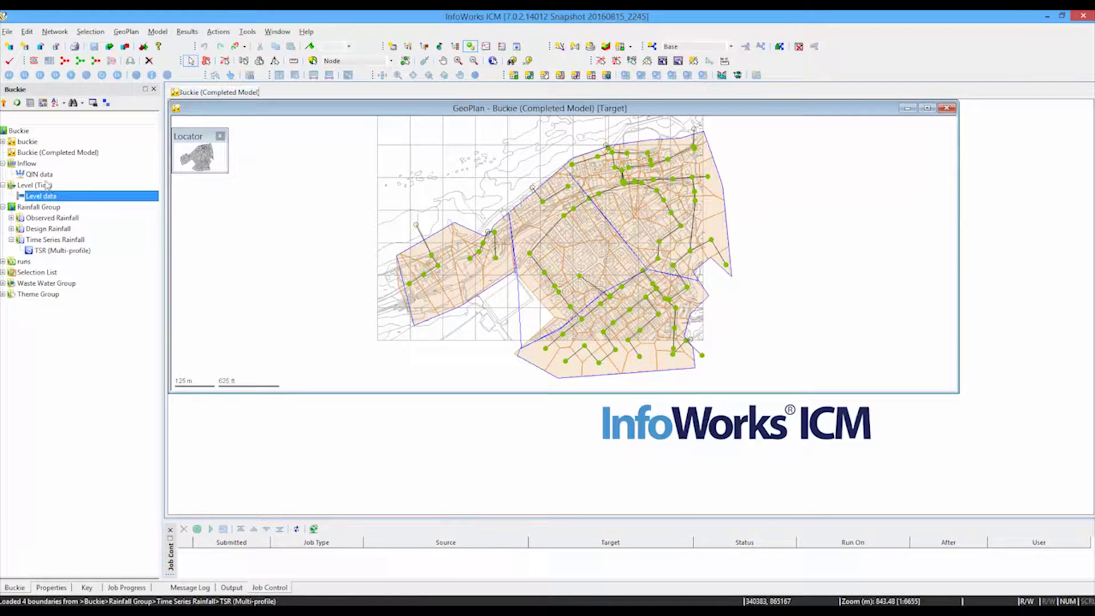
{"action": "left_click", "coordinate": [46, 175]}
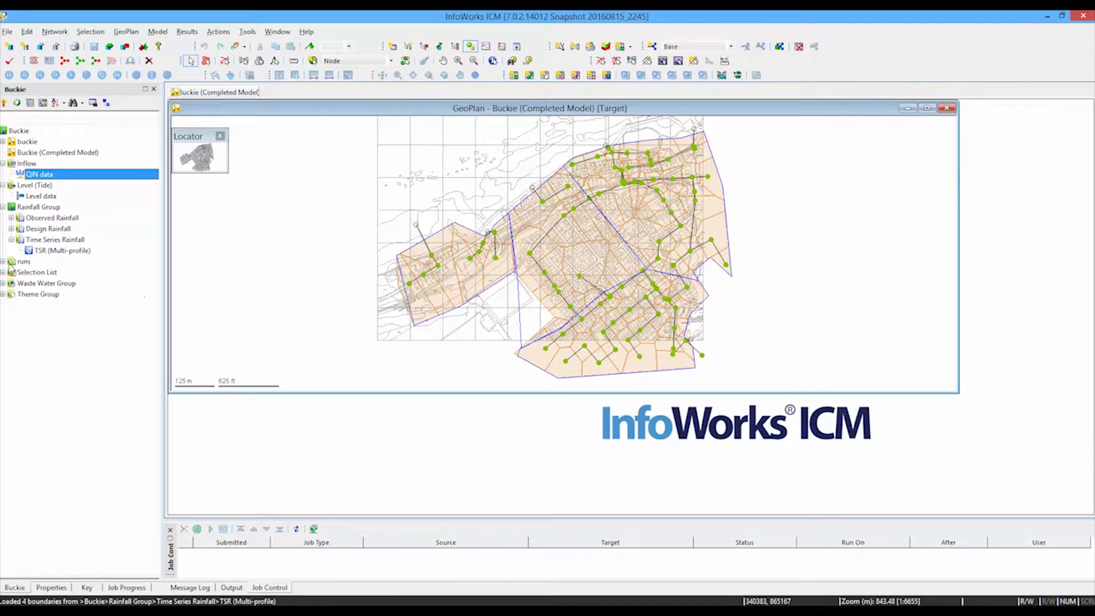
{"action": "left_click", "coordinate": [3, 262]}
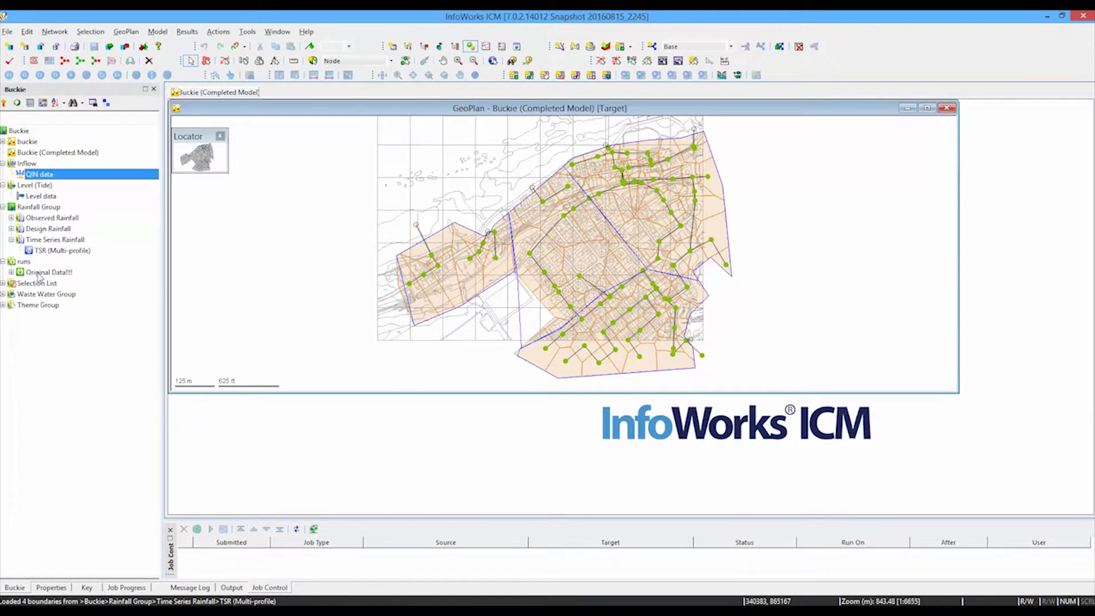
{"action": "double_click", "coordinate": [39, 273]}
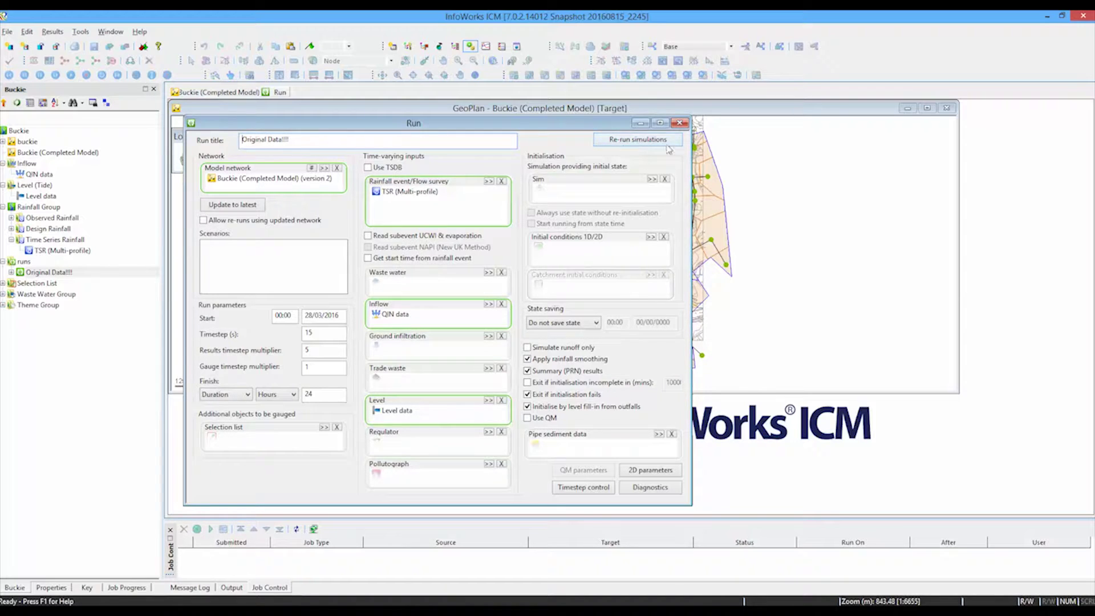
{"action": "left_click", "coordinate": [680, 124]}
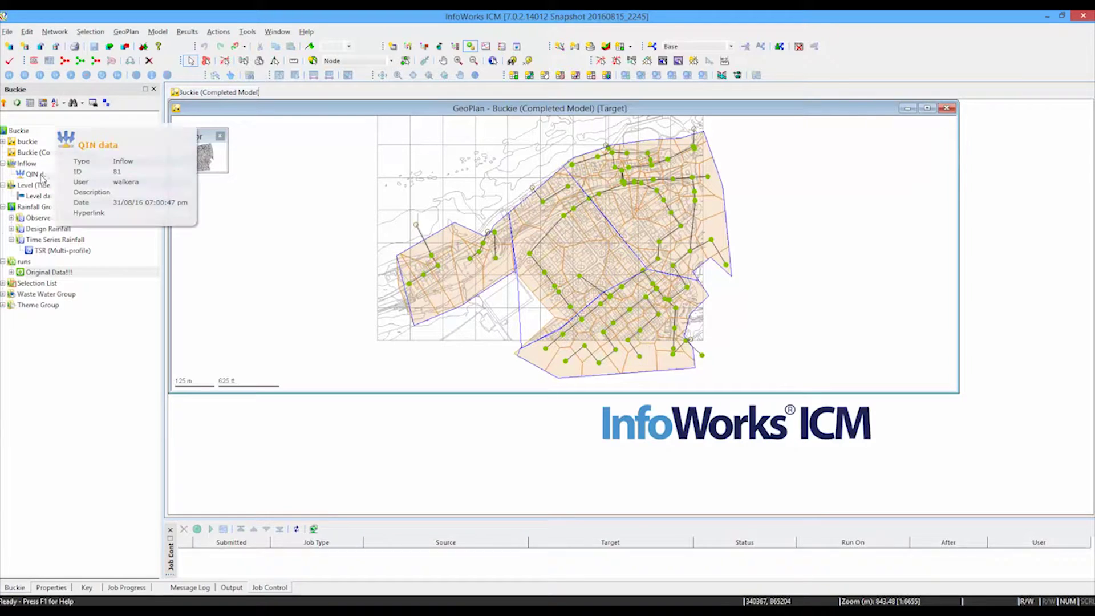
{"action": "mouse_move", "coordinate": [42, 198]}
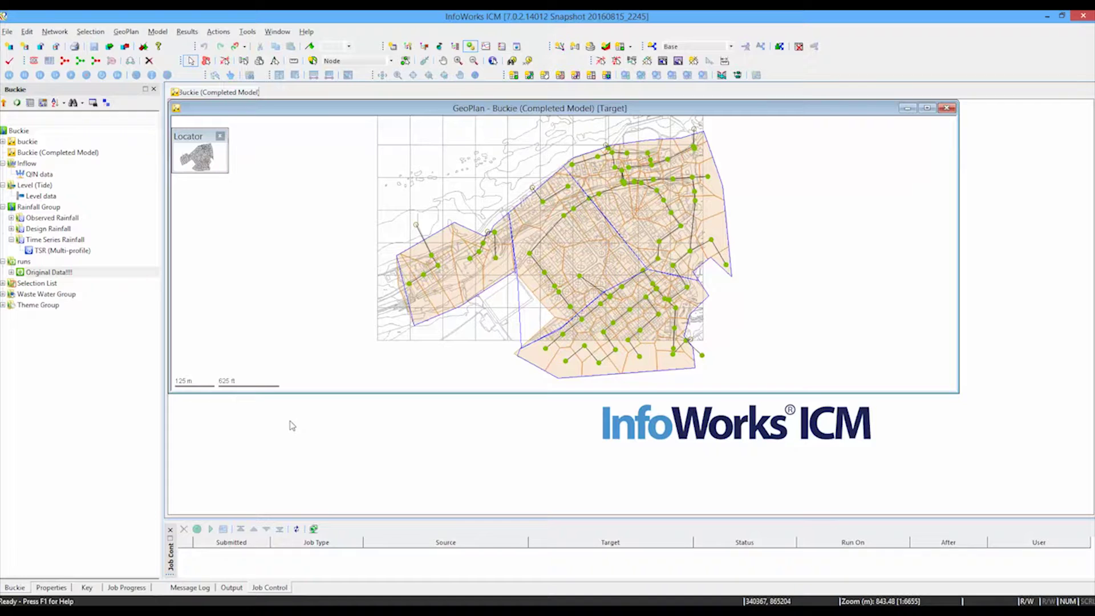
{"action": "right_click", "coordinate": [23, 130]}
Create a new time series database in Buckie named 'Scalar Time Series Database'.
{"action": "mouse_move", "coordinate": [82, 185]}
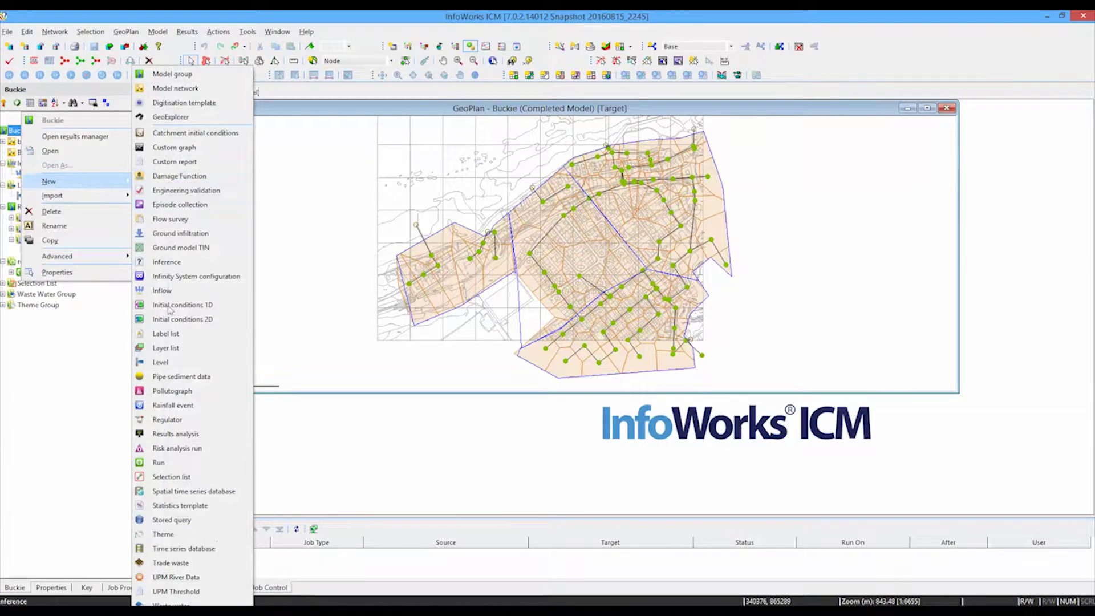
{"action": "left_click", "coordinate": [178, 549]}
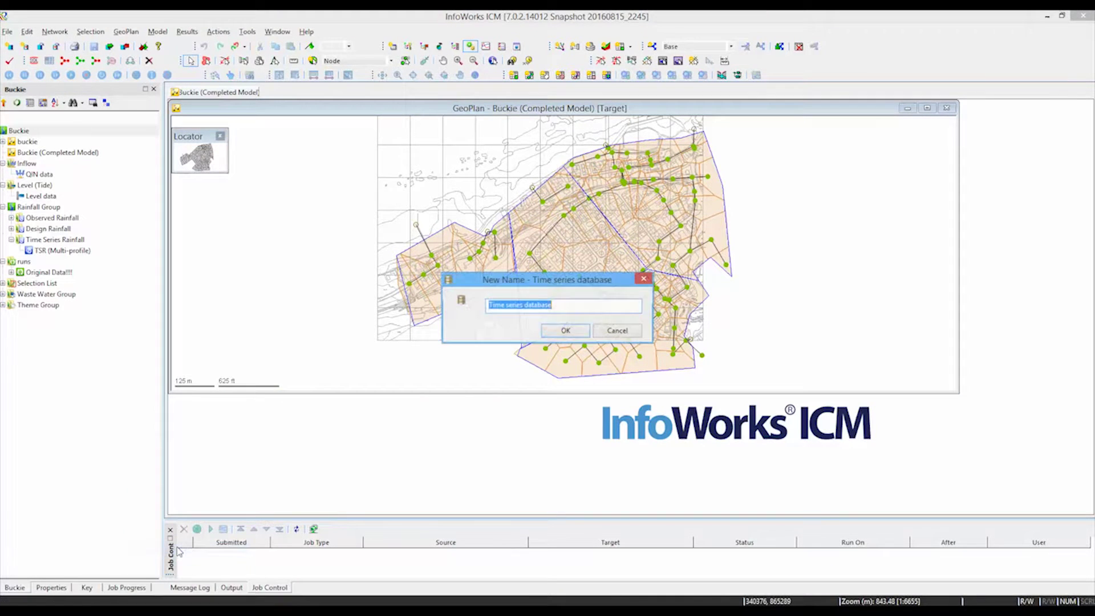
{"action": "key", "text": "Home"}
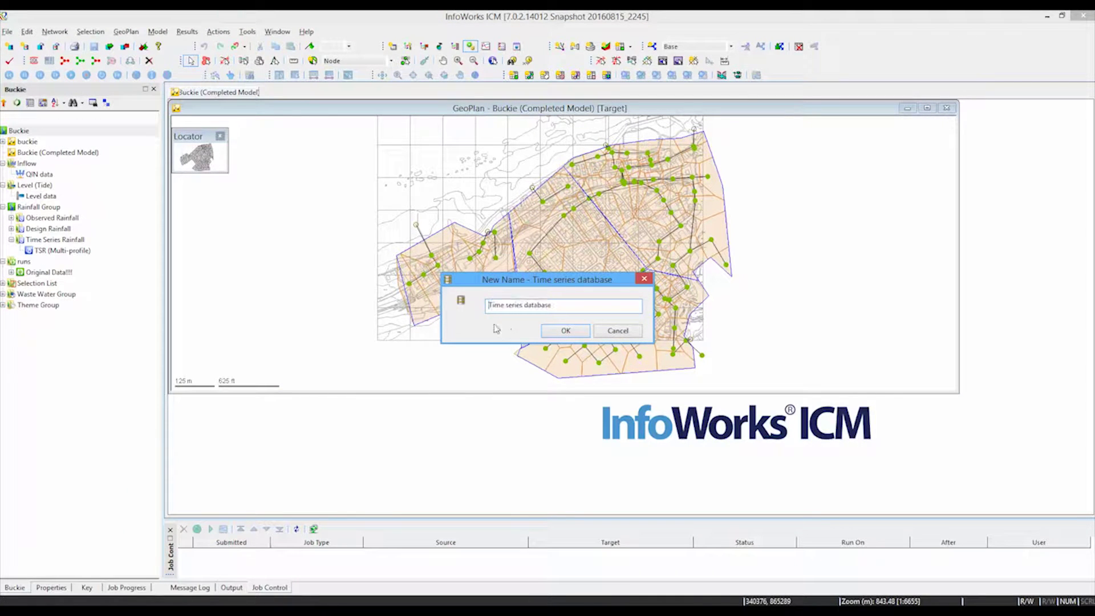
{"action": "type", "text": "Scalar"}
{"action": "double_click", "coordinate": [527, 307]}
{"action": "type", "text": "Series"}
{"action": "key", "text": "Delete"}
{"action": "type", "text": "D"}
{"action": "left_click", "coordinate": [561, 331]}
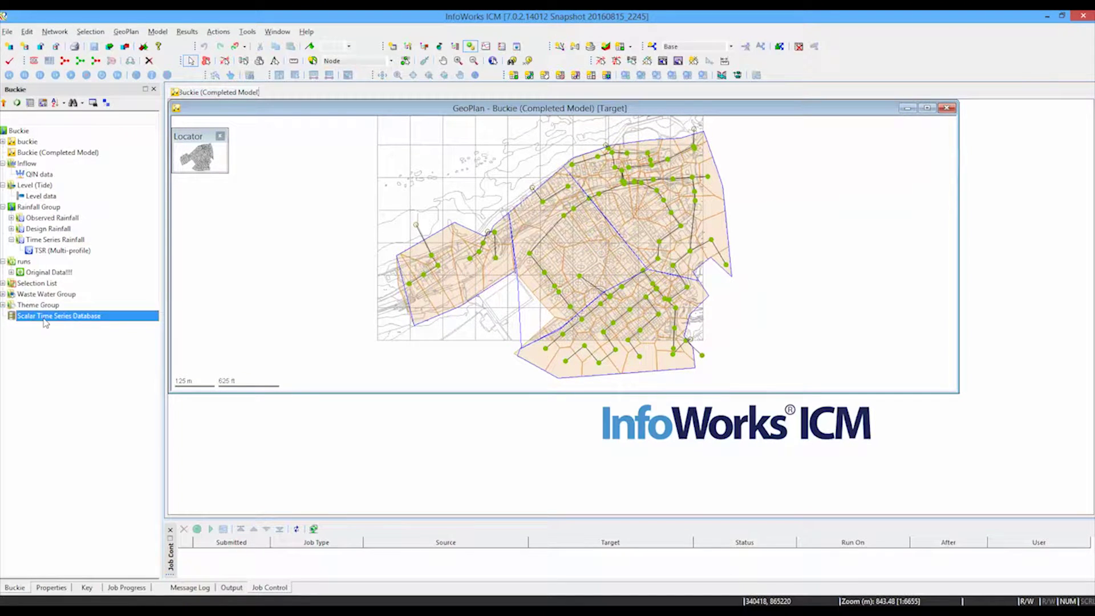
Attach the Scalar Time Series Database to the Buckie GeoPlan by dropping it on the map.
{"action": "mouse_move", "coordinate": [46, 323]}
{"action": "left_click_drag", "start_coordinate": [51, 318], "coordinate": [234, 320]}
{"action": "left_click_drag", "start_coordinate": [233, 320], "coordinate": [235, 320]}
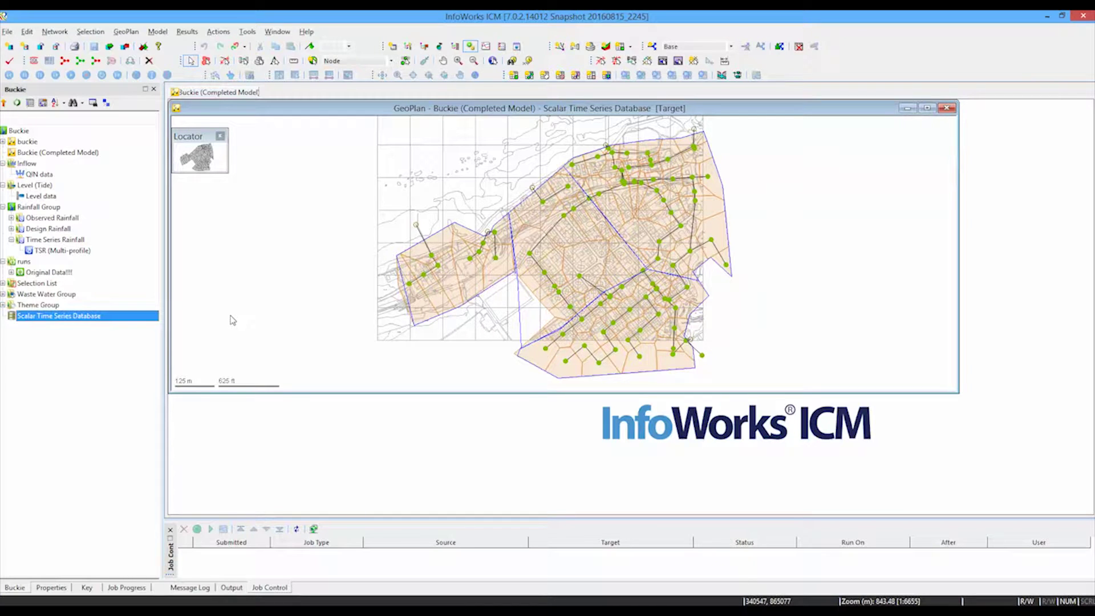
Import QIN data, Level data and TSR (Multi-profile) into the time series database, creating TVD connectors.
{"action": "left_click", "coordinate": [53, 32]}
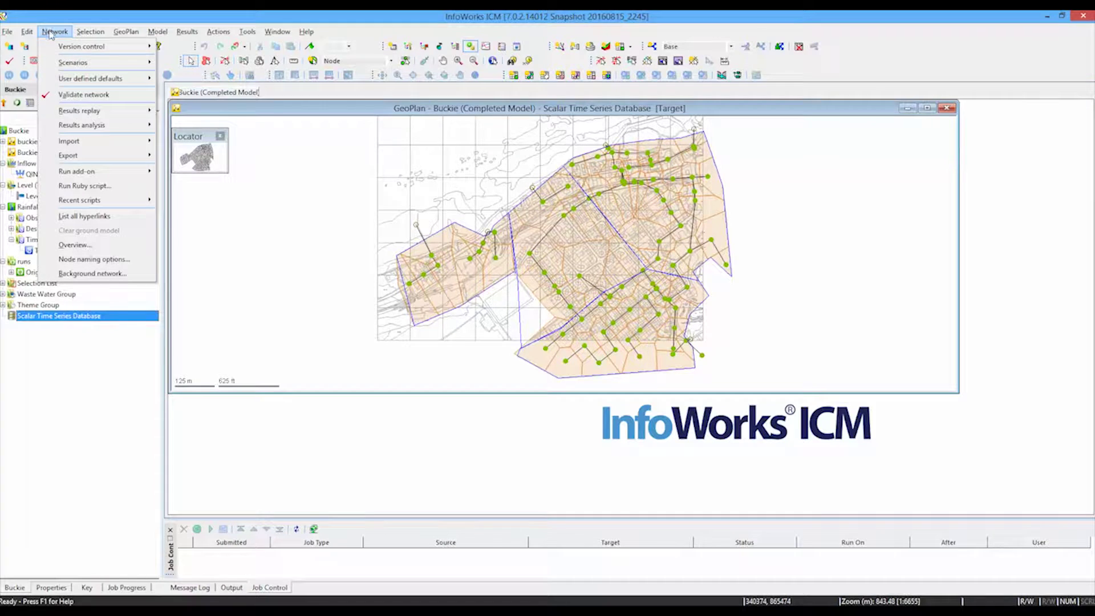
{"action": "mouse_move", "coordinate": [108, 143]}
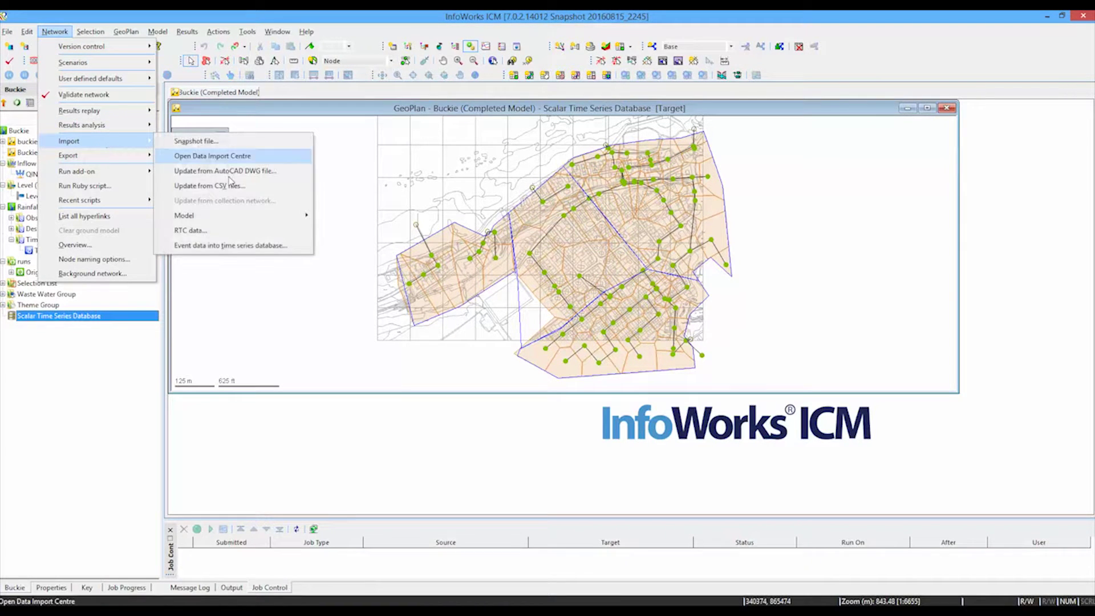
{"action": "left_click", "coordinate": [229, 247]}
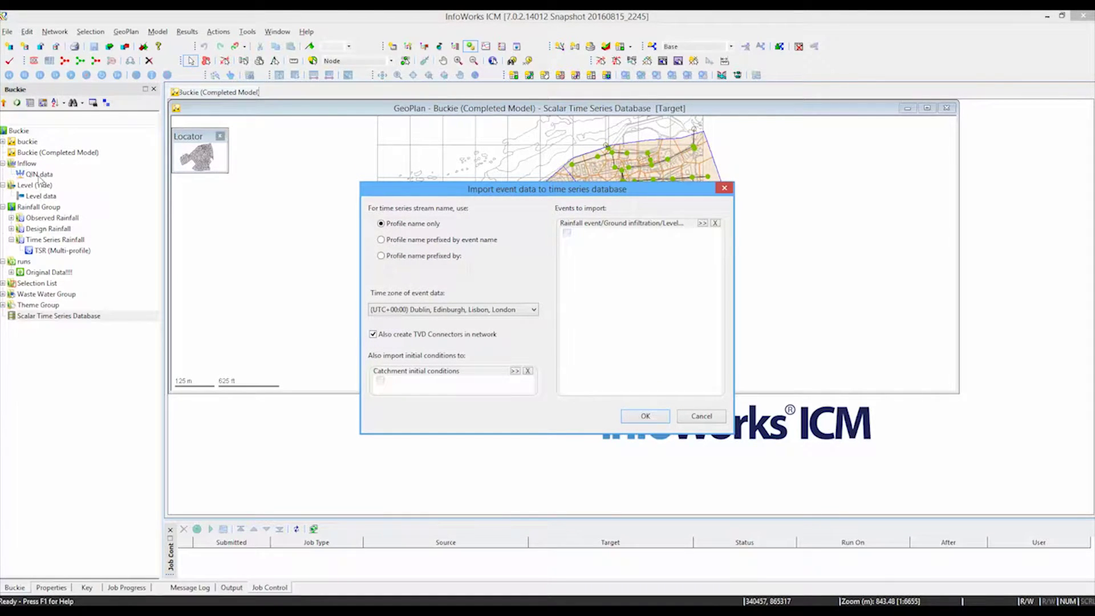
{"action": "left_click_drag", "start_coordinate": [39, 178], "coordinate": [596, 283]}
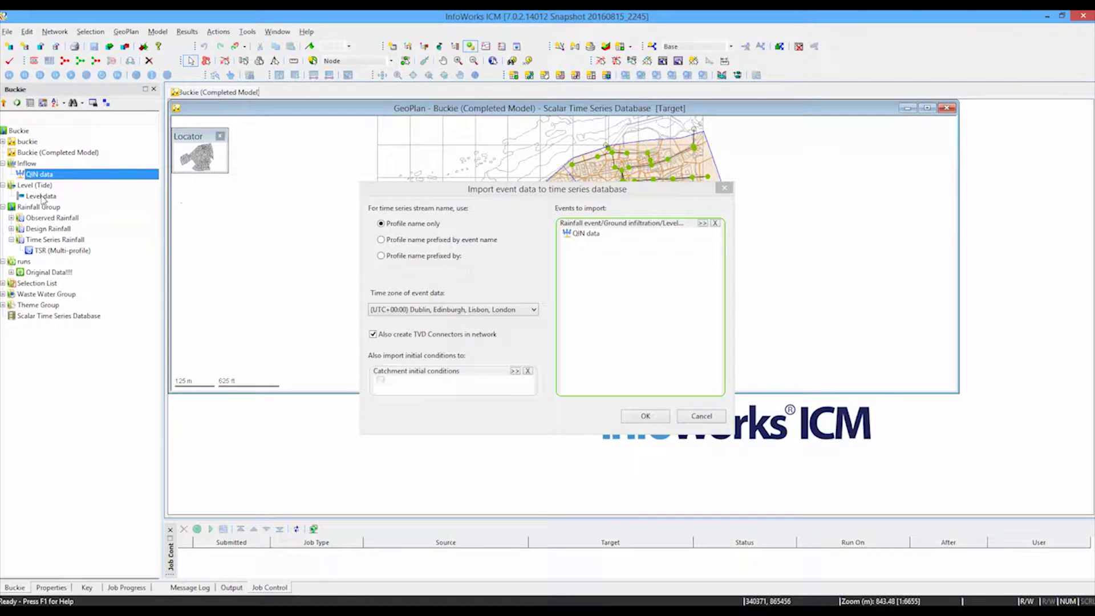
{"action": "left_click_drag", "start_coordinate": [42, 198], "coordinate": [632, 295]}
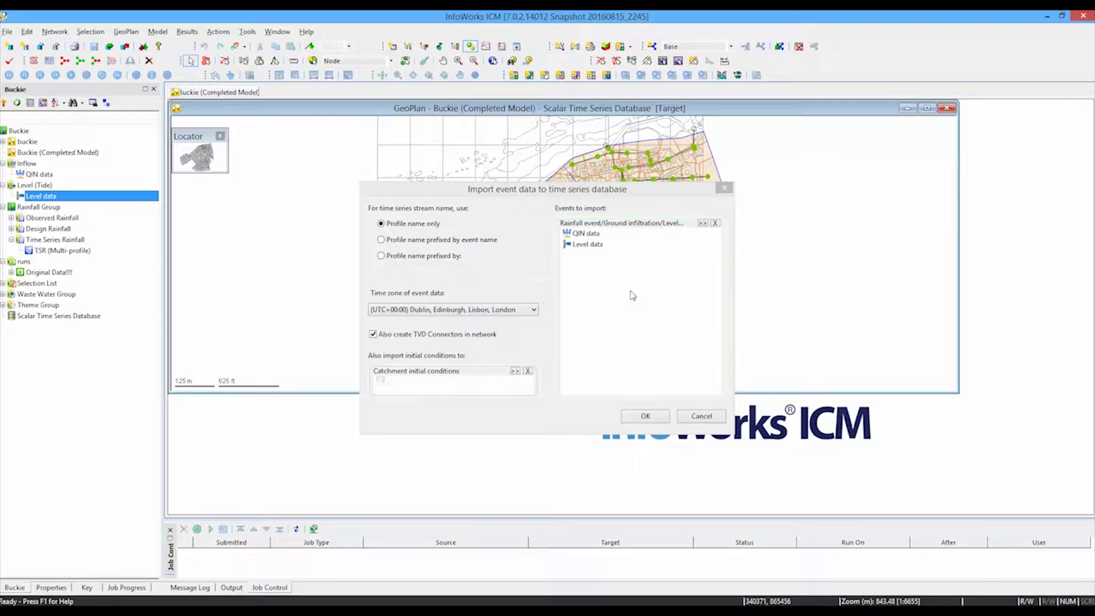
{"action": "left_click_drag", "start_coordinate": [69, 251], "coordinate": [631, 309]}
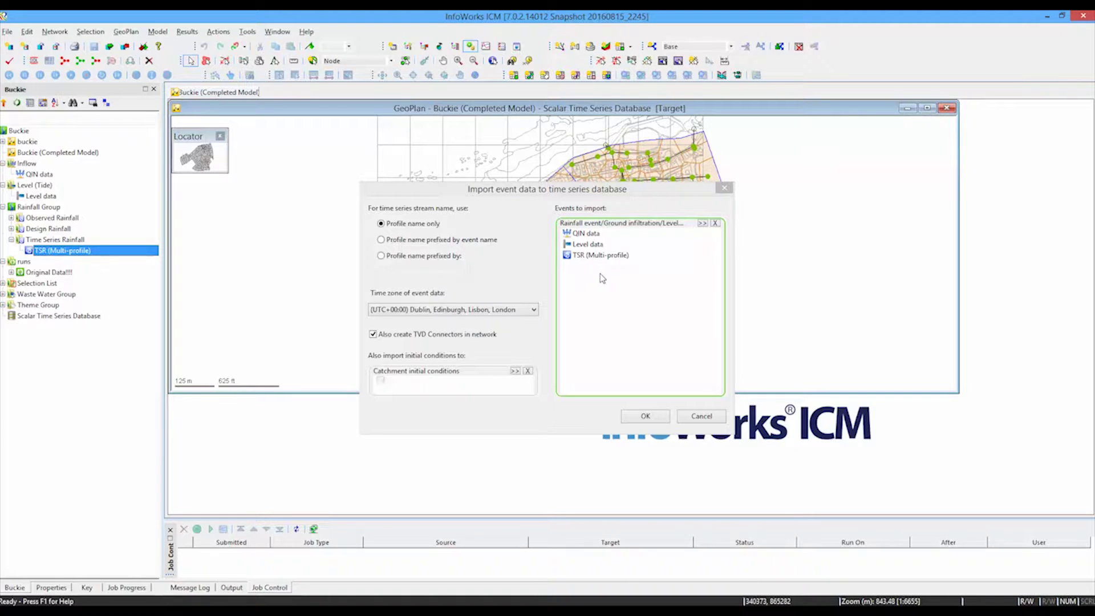
{"action": "left_click", "coordinate": [644, 418]}
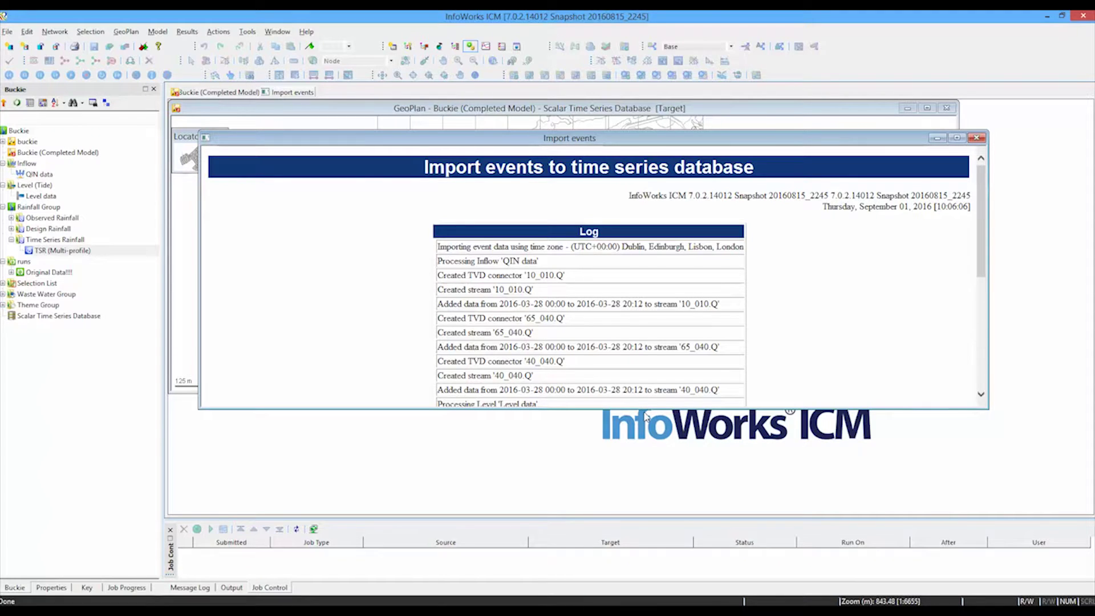
Enlarge and scroll through the import log of created connectors and streams, then close it.
{"action": "left_click_drag", "start_coordinate": [638, 430], "coordinate": [643, 491]}
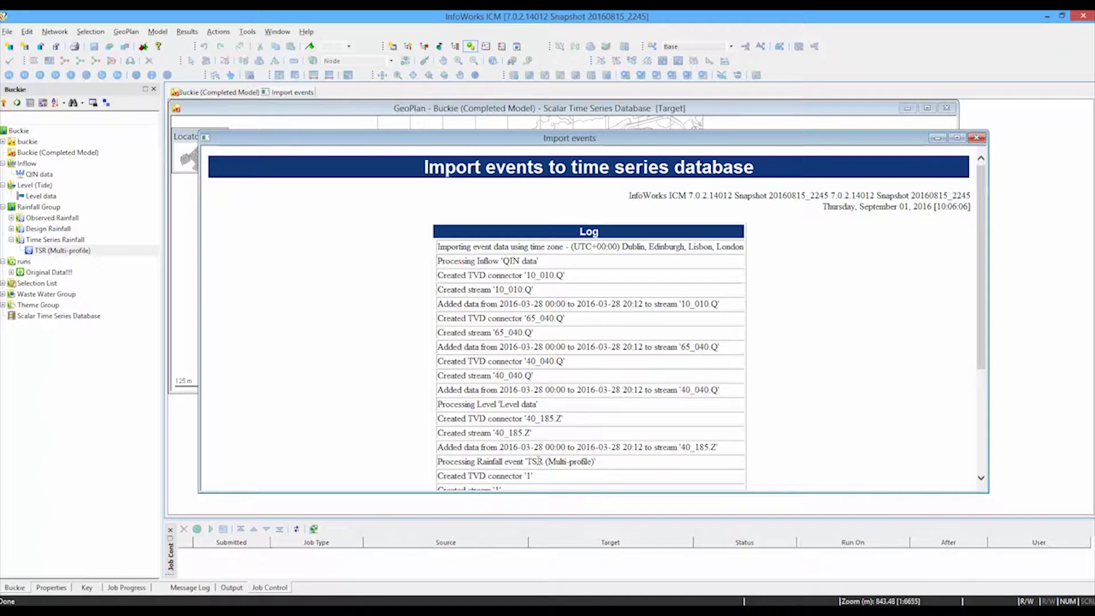
{"action": "left_click_drag", "start_coordinate": [977, 343], "coordinate": [982, 455]}
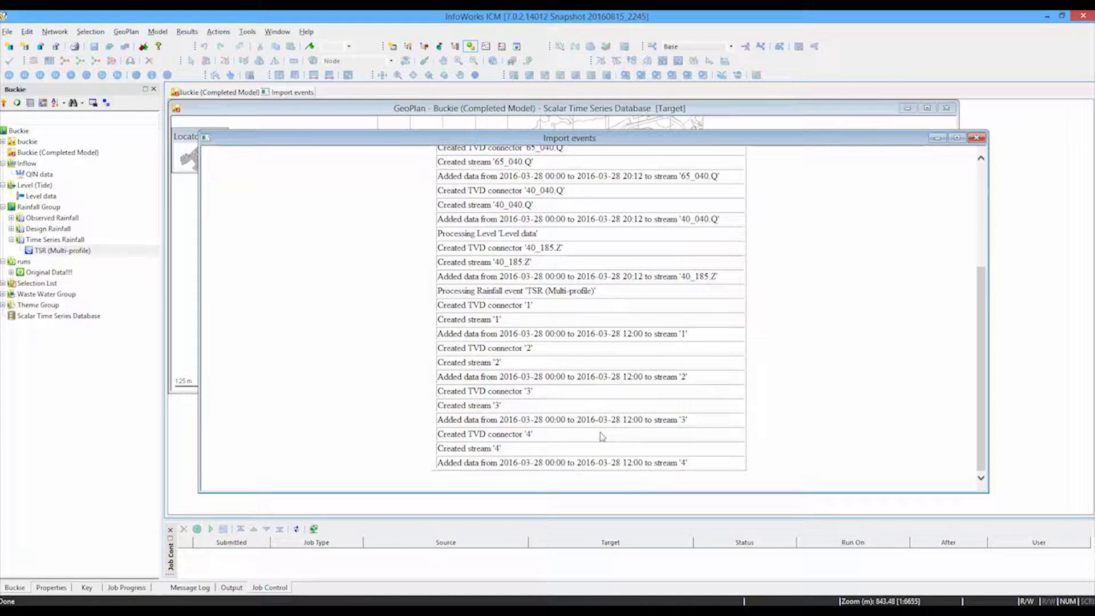
{"action": "left_click", "coordinate": [977, 139]}
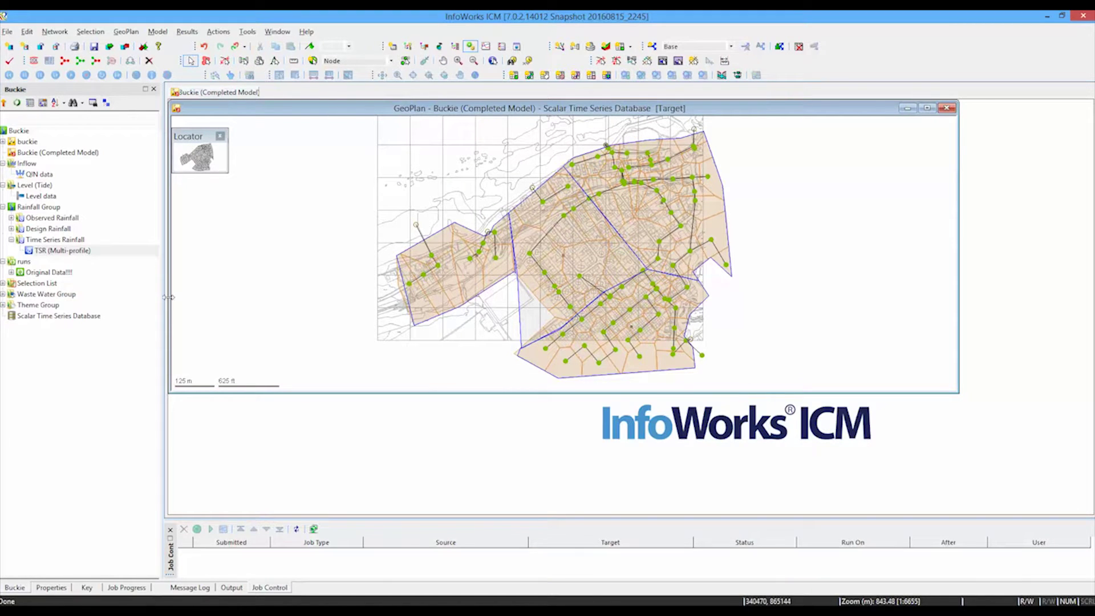
{"action": "right_click", "coordinate": [91, 323]}
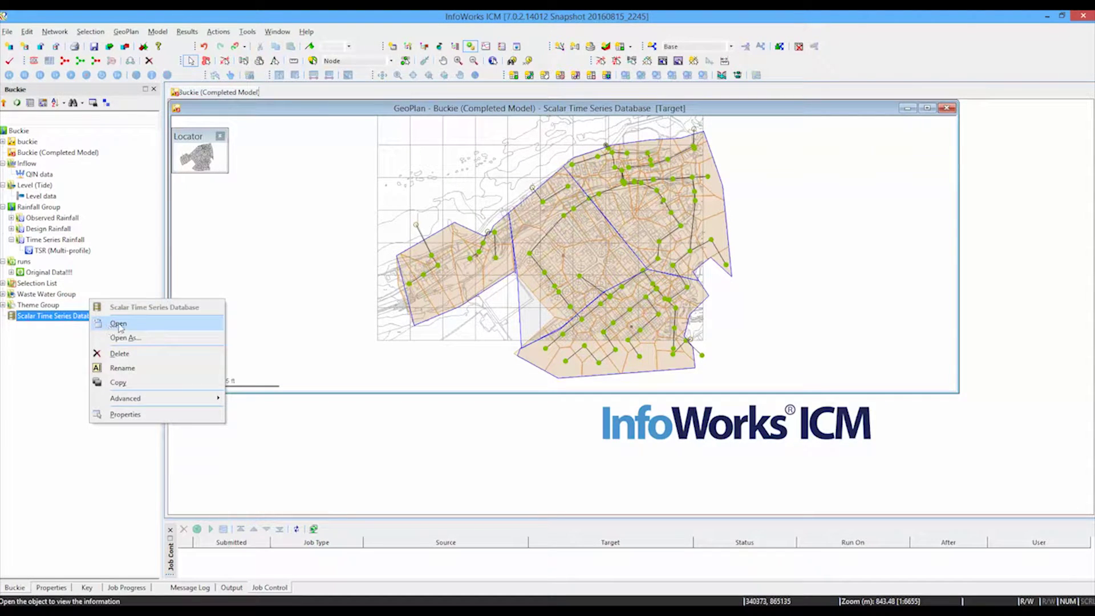
{"action": "left_click", "coordinate": [117, 323]}
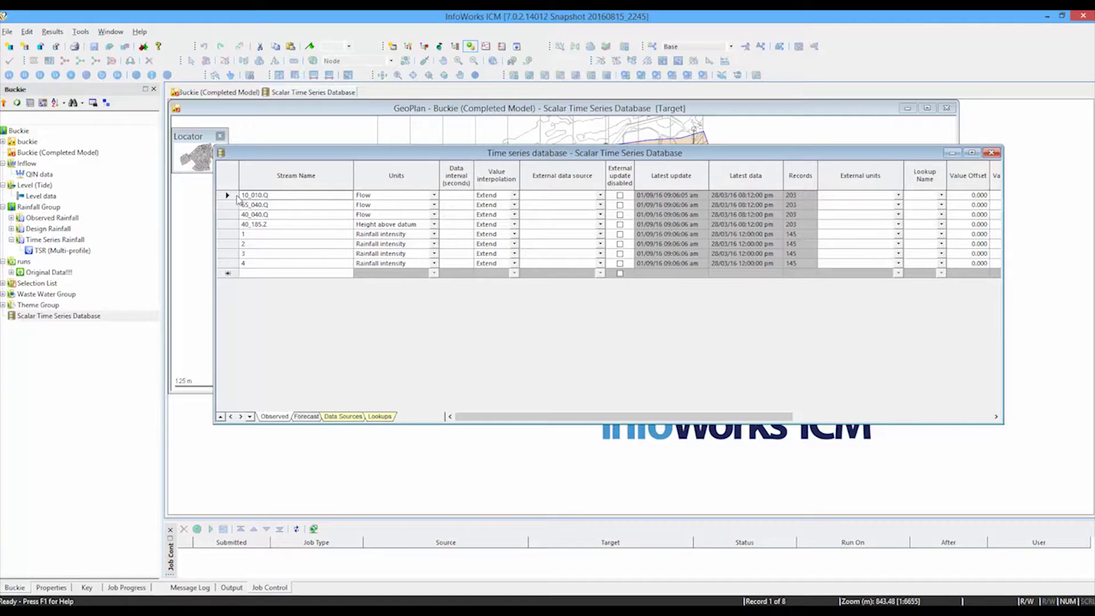
{"action": "left_click_drag", "start_coordinate": [227, 195], "coordinate": [224, 216]}
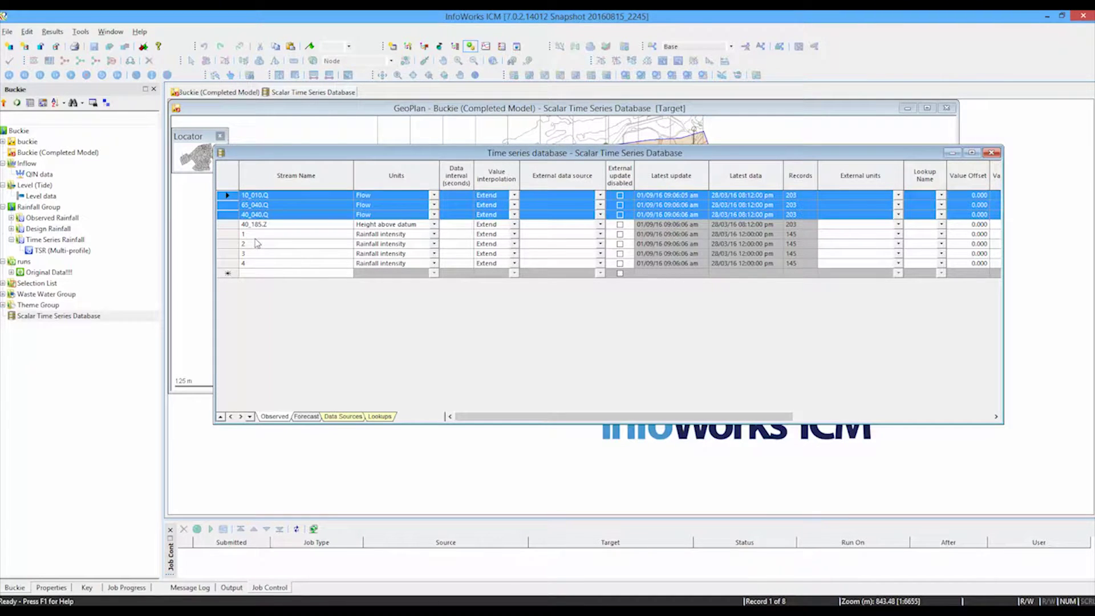
{"action": "left_click", "coordinate": [230, 224]}
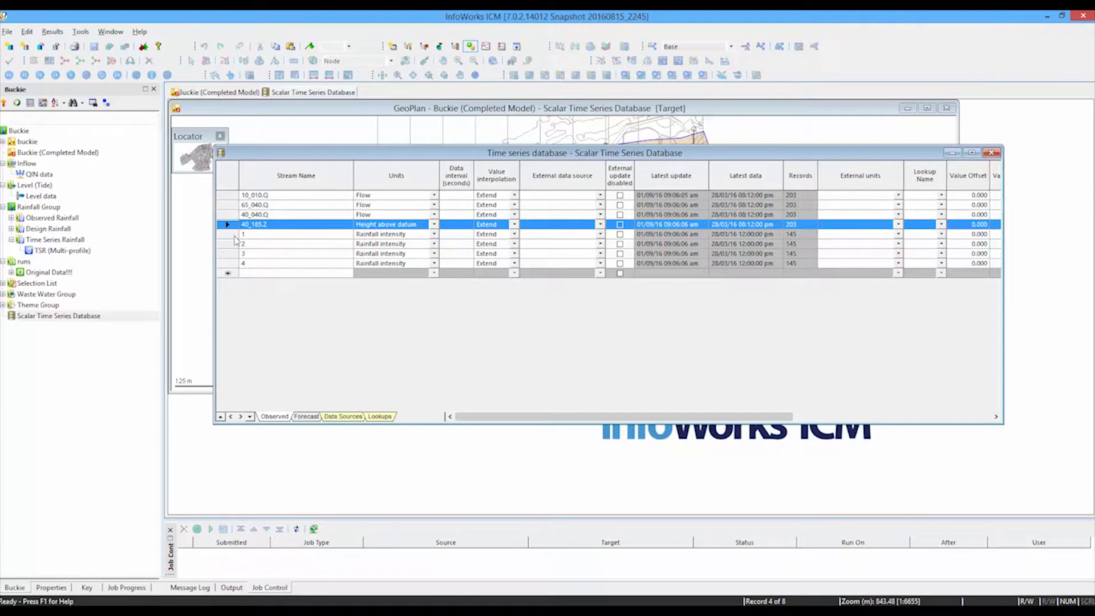
{"action": "left_click_drag", "start_coordinate": [233, 235], "coordinate": [231, 263]}
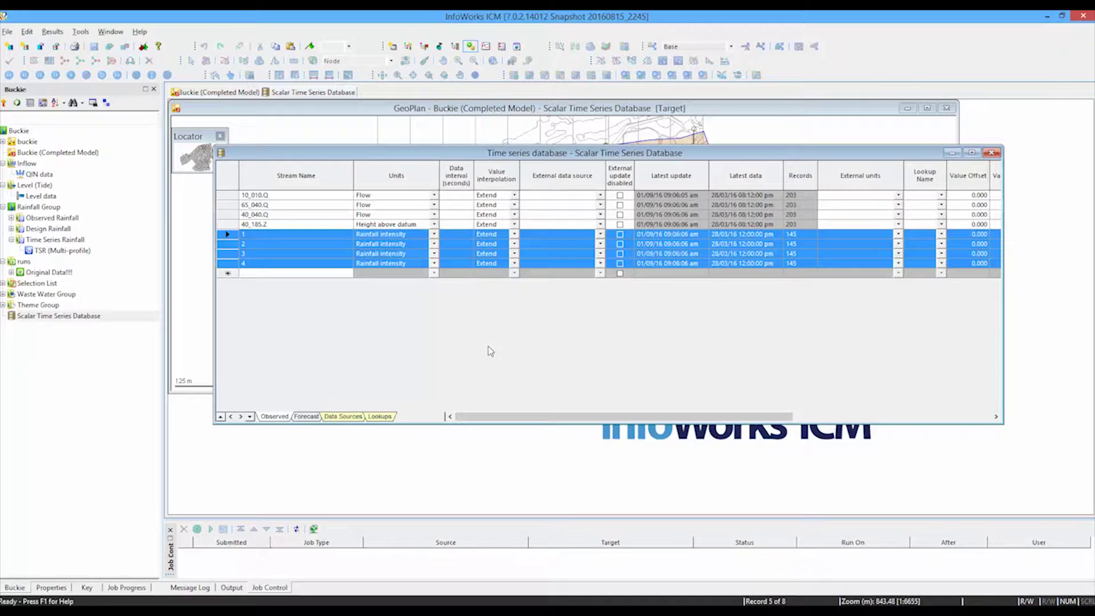
{"action": "left_click", "coordinate": [232, 244]}
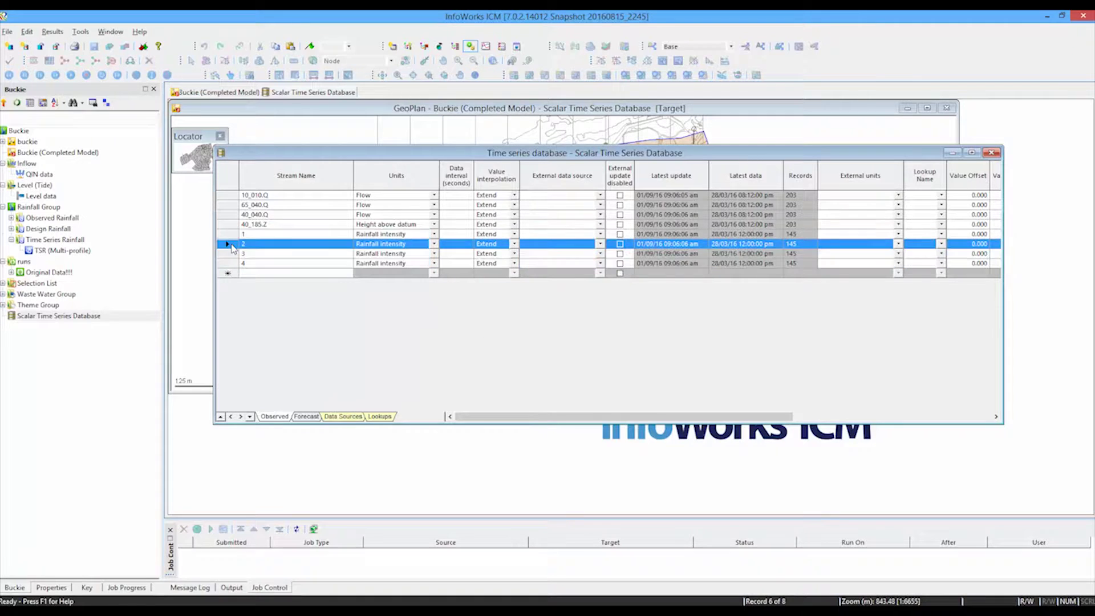
{"action": "right_click", "coordinate": [232, 246]}
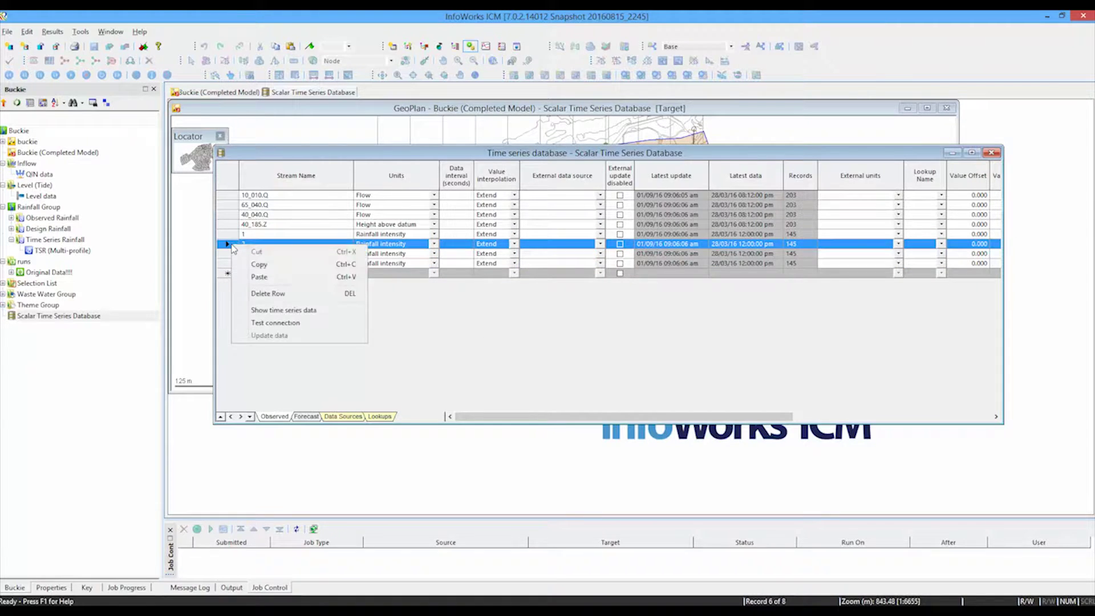
{"action": "left_click", "coordinate": [287, 311]}
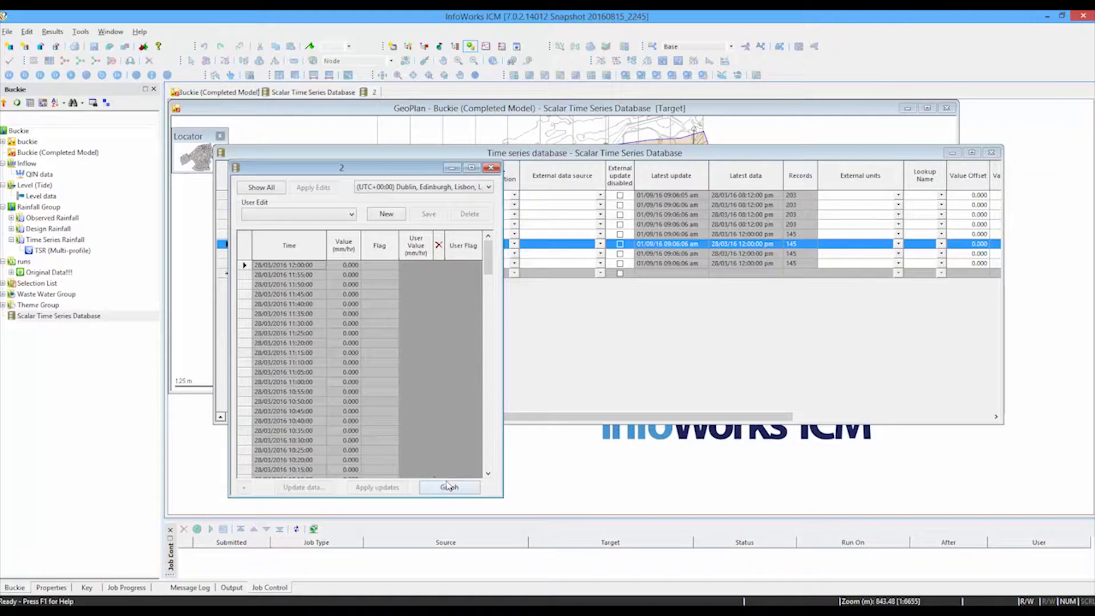
{"action": "left_click_drag", "start_coordinate": [488, 270], "coordinate": [486, 334]}
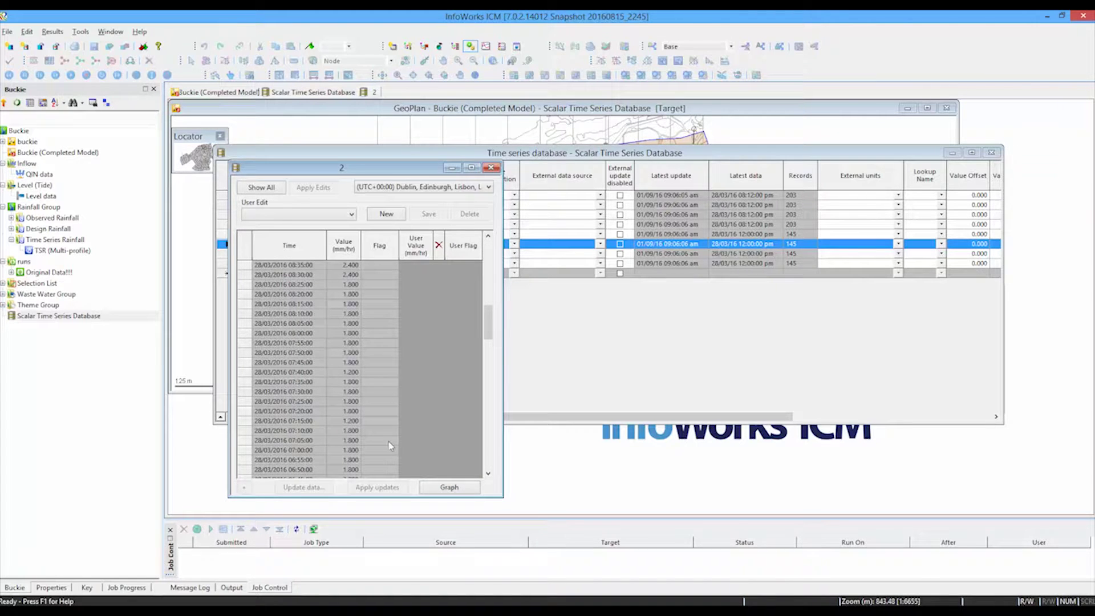
{"action": "left_click", "coordinate": [448, 488]}
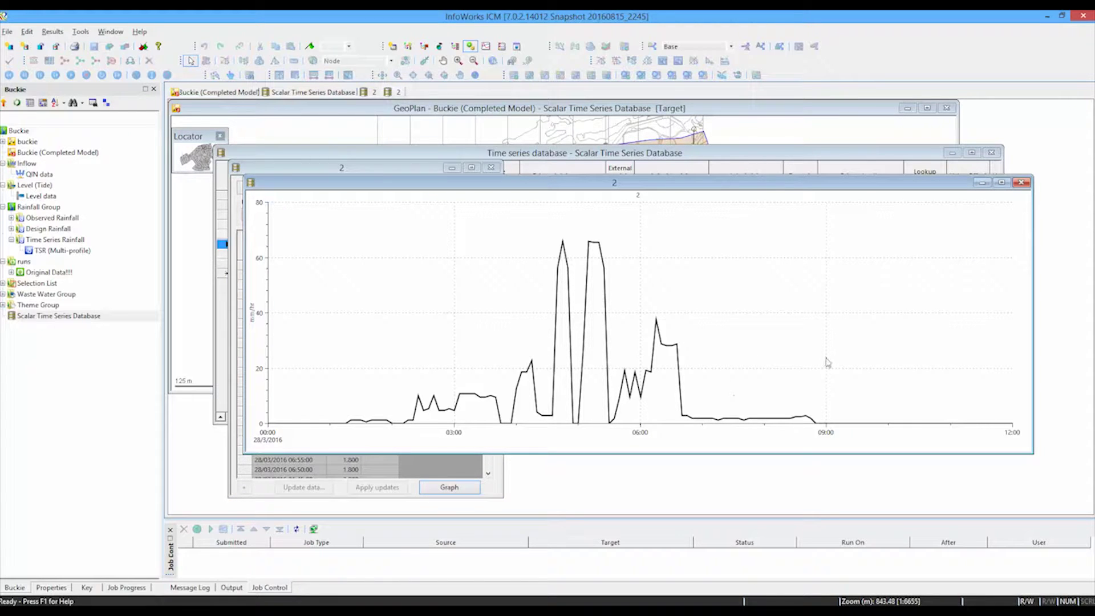
{"action": "left_click", "coordinate": [1021, 183]}
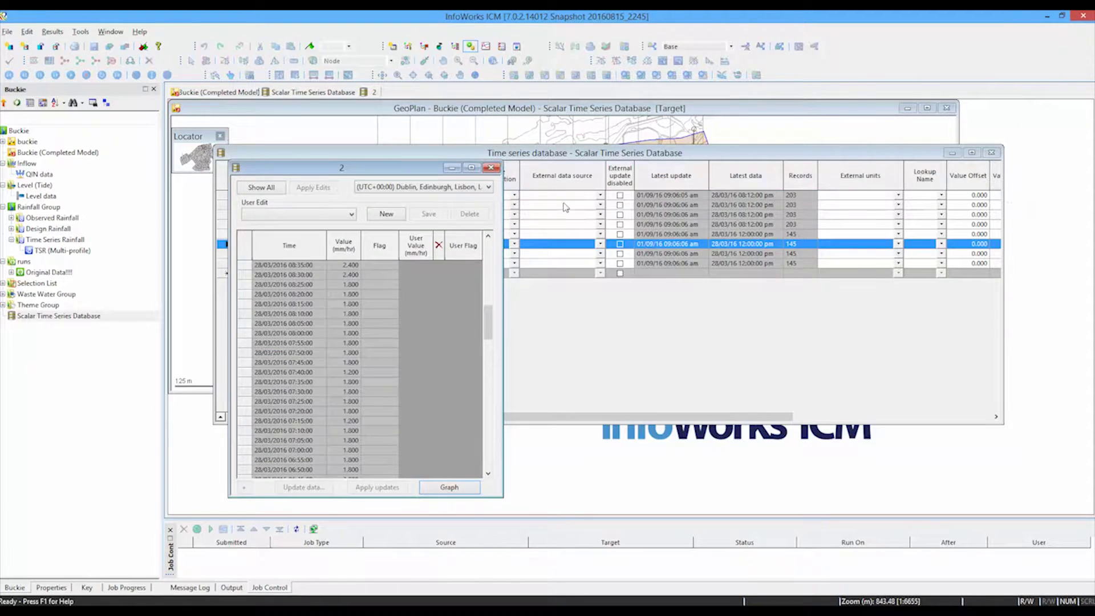
{"action": "left_click", "coordinate": [491, 167]}
{"action": "right_click", "coordinate": [232, 208]}
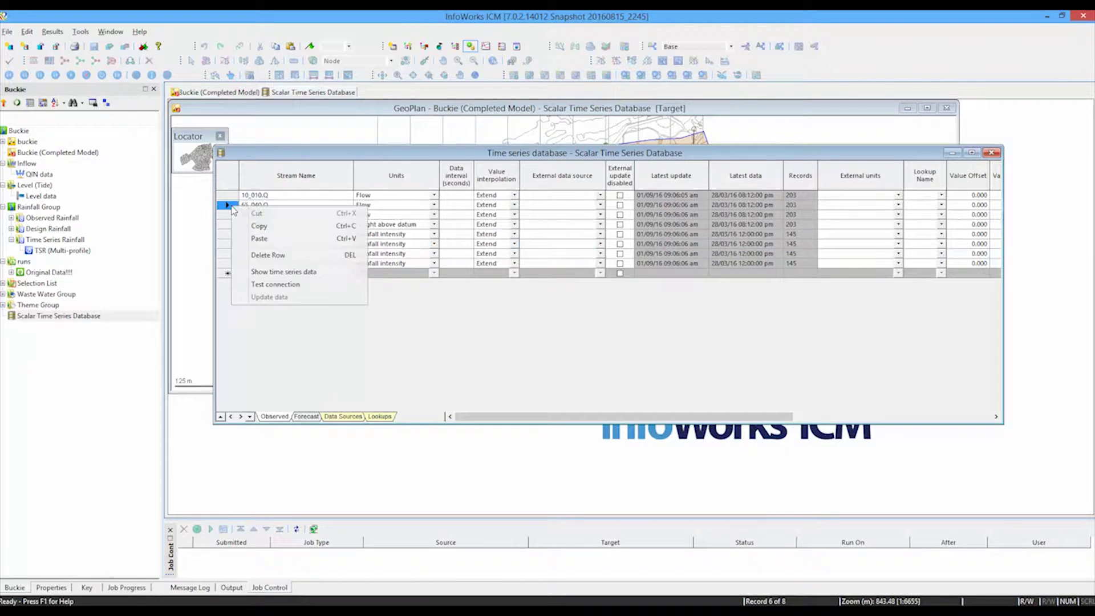
{"action": "left_click", "coordinate": [273, 271]}
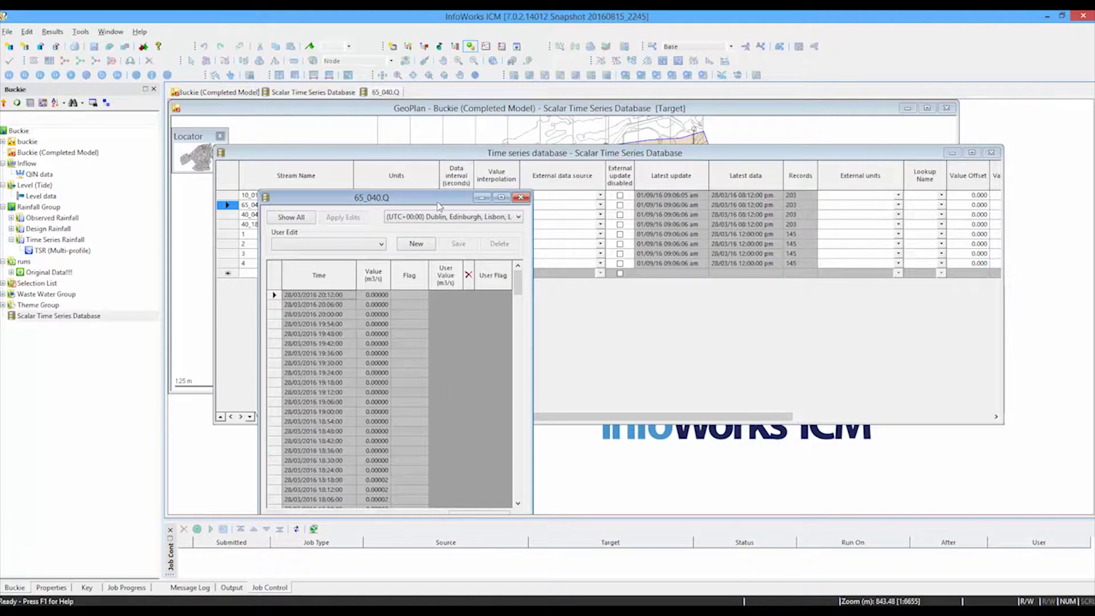
{"action": "left_click_drag", "start_coordinate": [438, 207], "coordinate": [441, 163]}
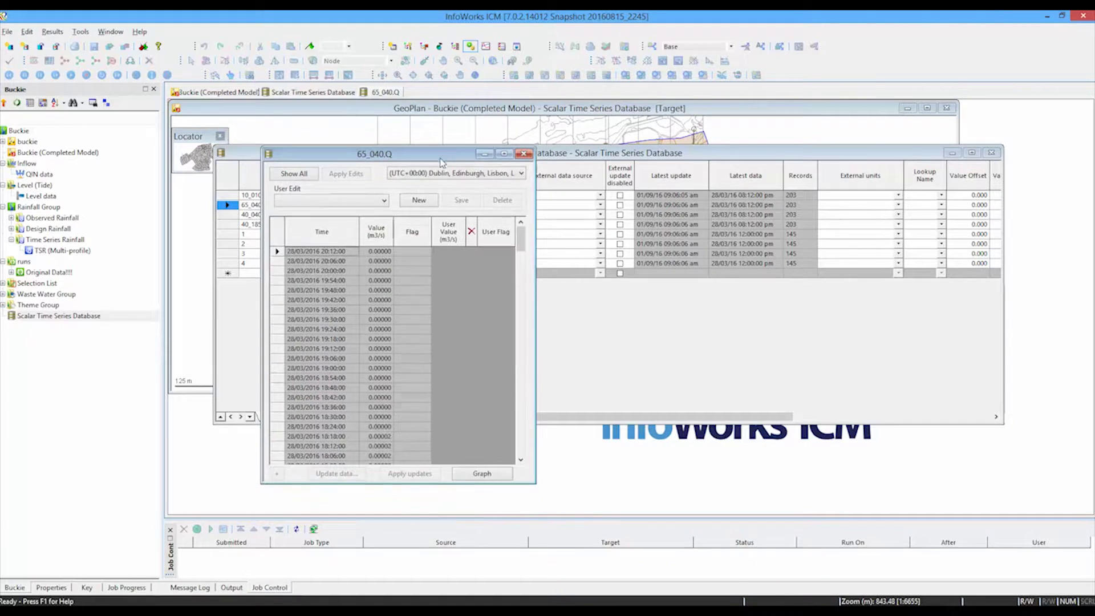
{"action": "left_click", "coordinate": [481, 473]}
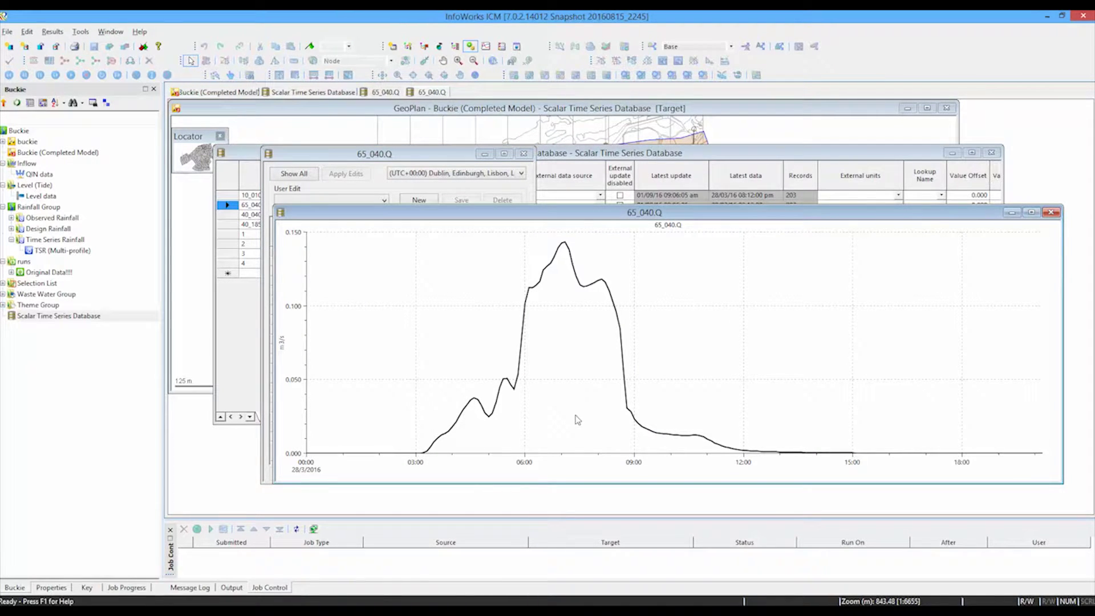
{"action": "left_click", "coordinate": [1051, 214]}
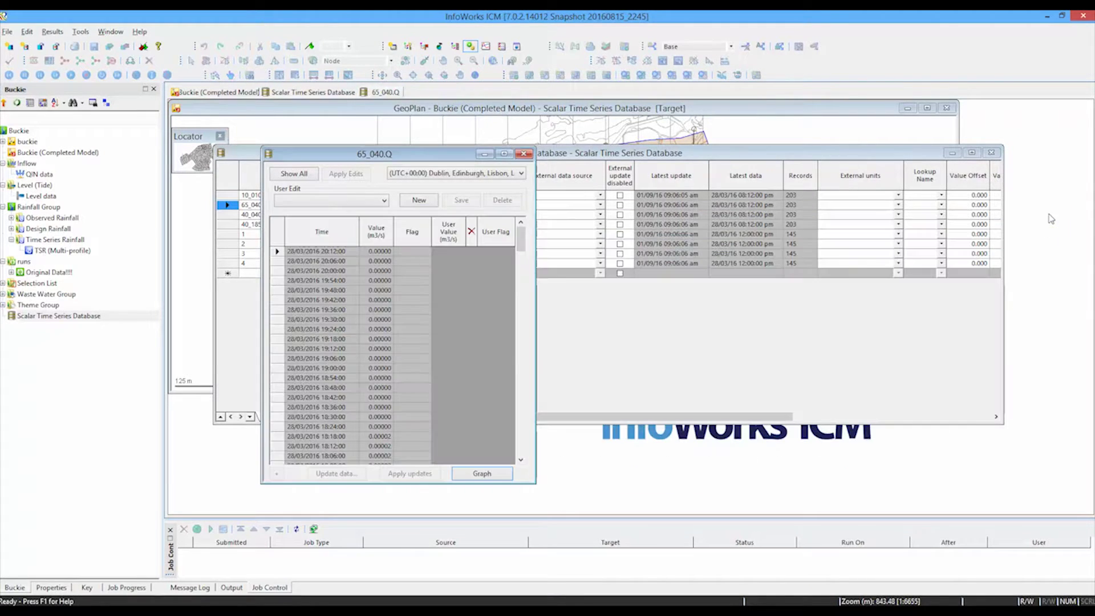
{"action": "left_click", "coordinate": [522, 154]}
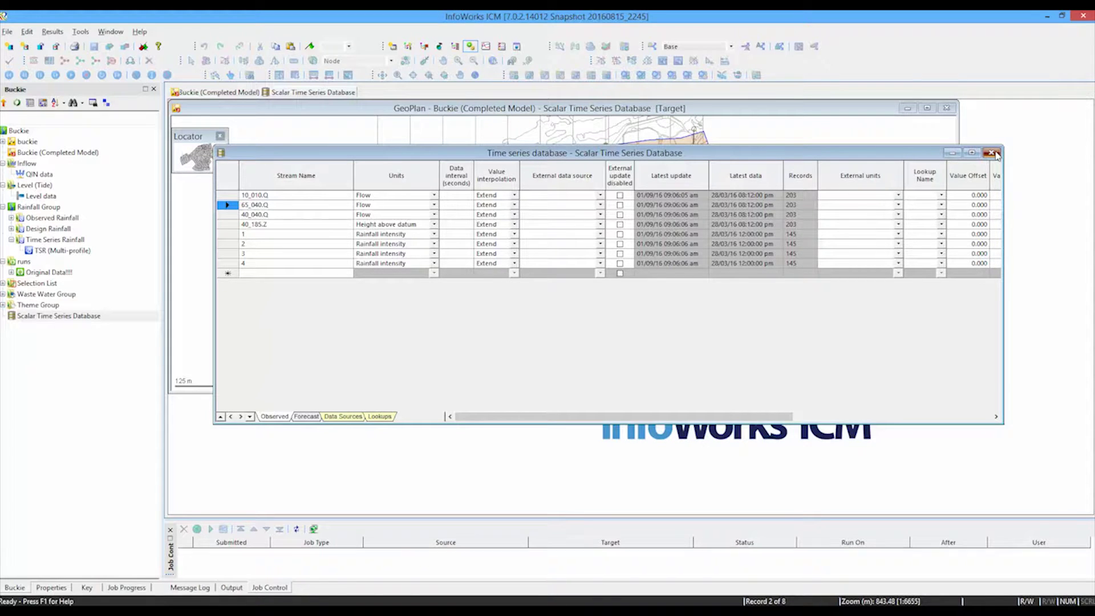
{"action": "left_click", "coordinate": [994, 154]}
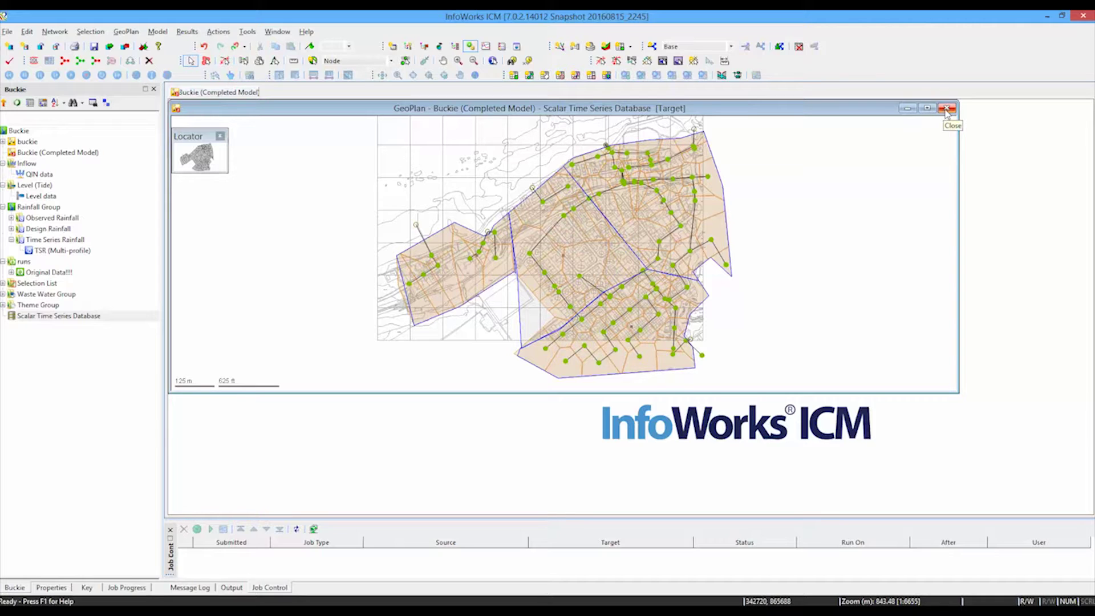
Close the Buckie network map and open the Original Data!!!! run's settings.
{"action": "left_click", "coordinate": [945, 112]}
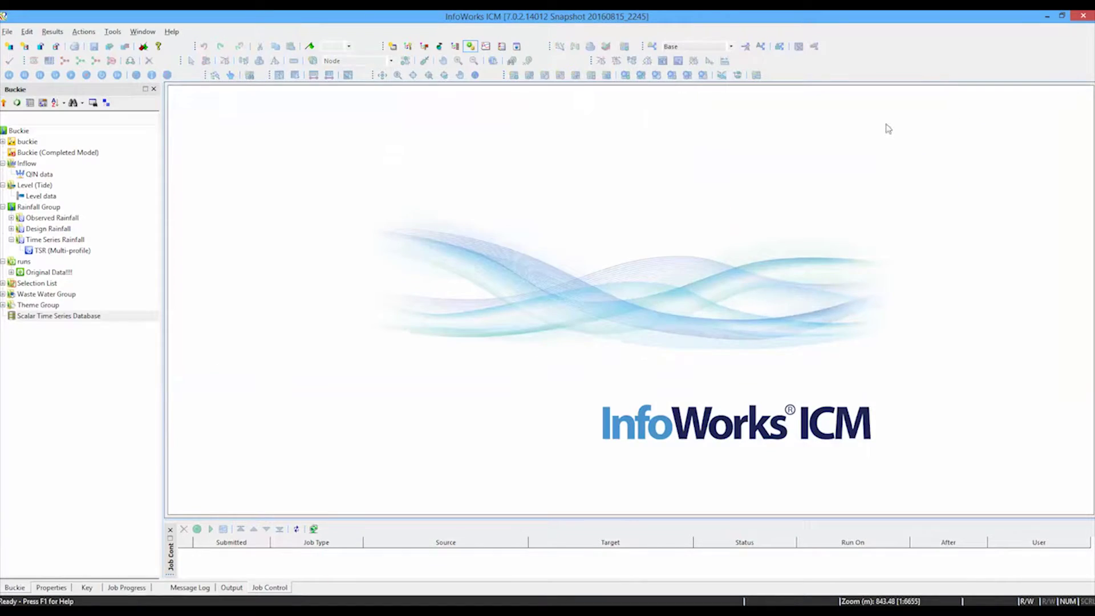
{"action": "left_click_drag", "start_coordinate": [37, 276], "coordinate": [295, 255]}
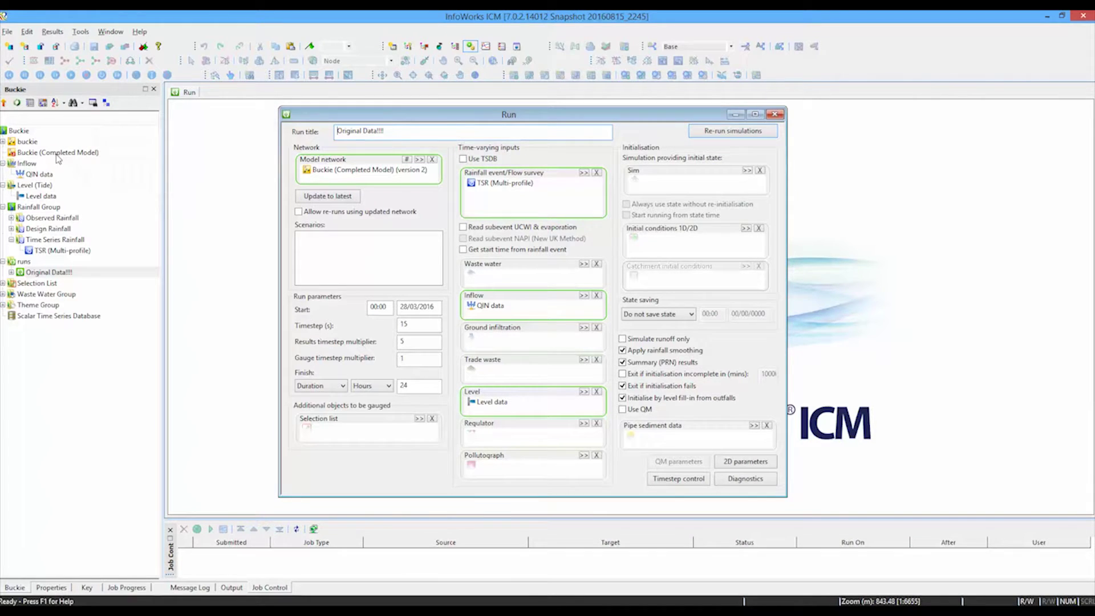
Commit the Buckie (Completed Model) changes with the comment 'Added TVD Conectors'.
{"action": "left_click", "coordinate": [57, 153]}
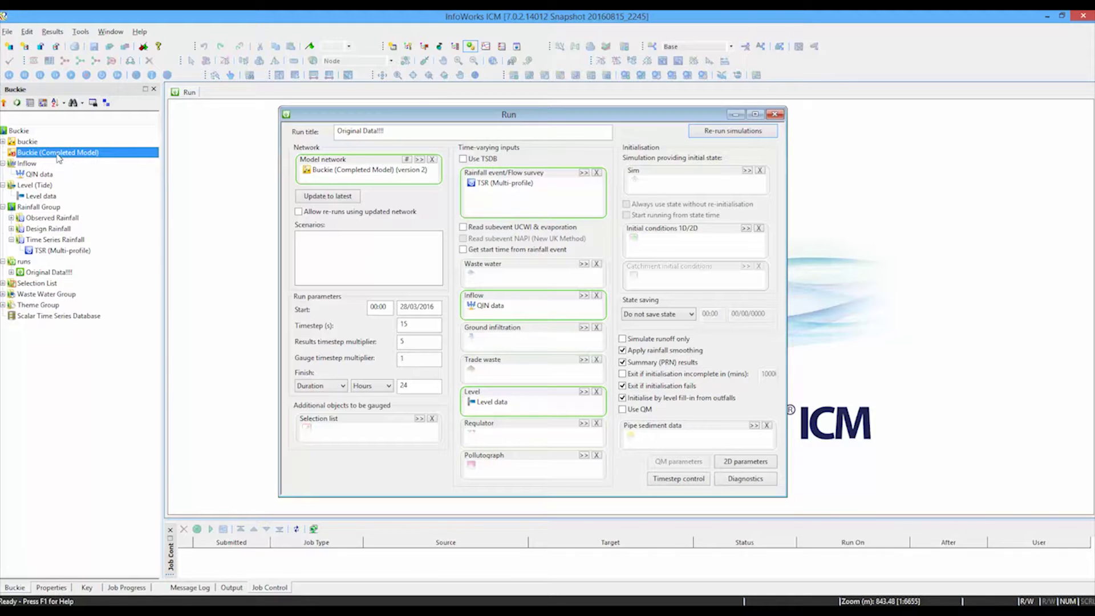
{"action": "mouse_move", "coordinate": [51, 156]}
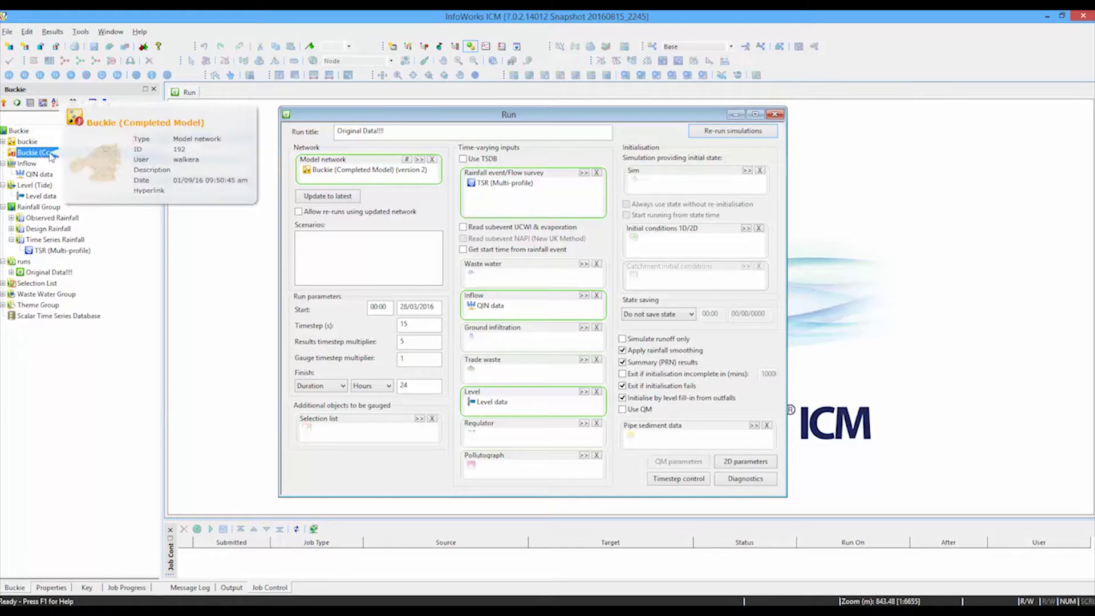
{"action": "right_click", "coordinate": [52, 154]}
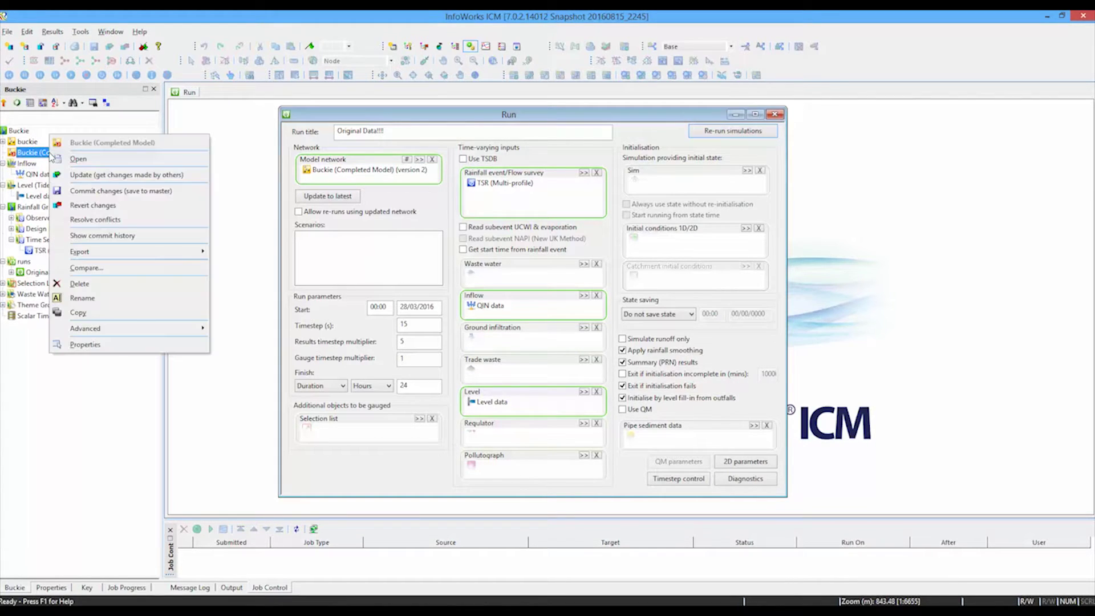
{"action": "left_click", "coordinate": [88, 194]}
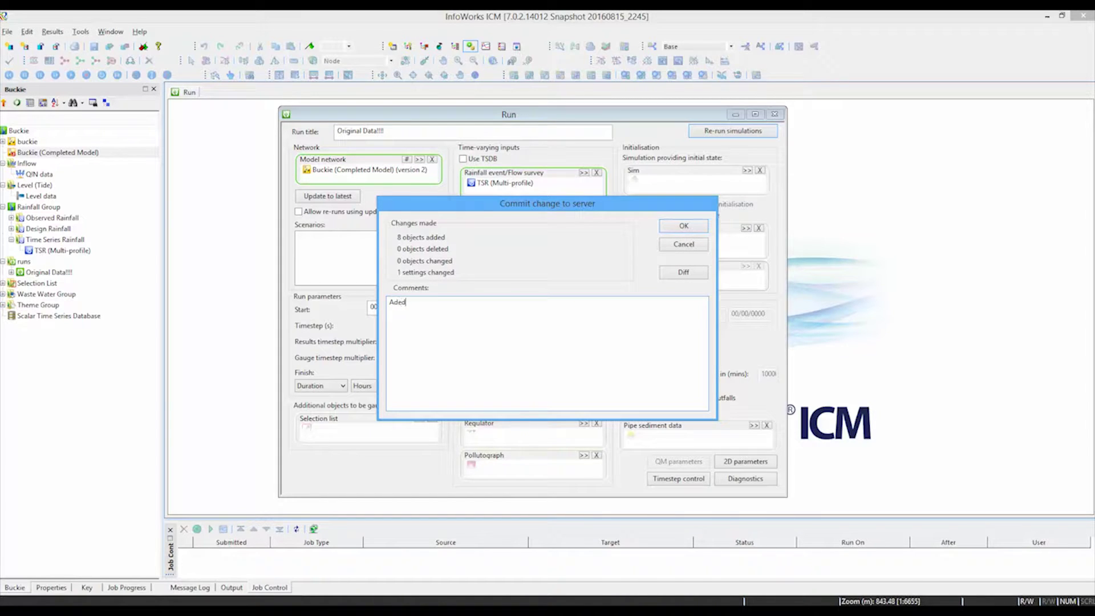
{"action": "type", "text": "Aded"}
{"action": "key", "text": "BackSpace"}
{"action": "key", "text": "BackSpace"}
{"action": "type", "text": "dded TVD Conecto"}
{"action": "type", "text": "rs"}
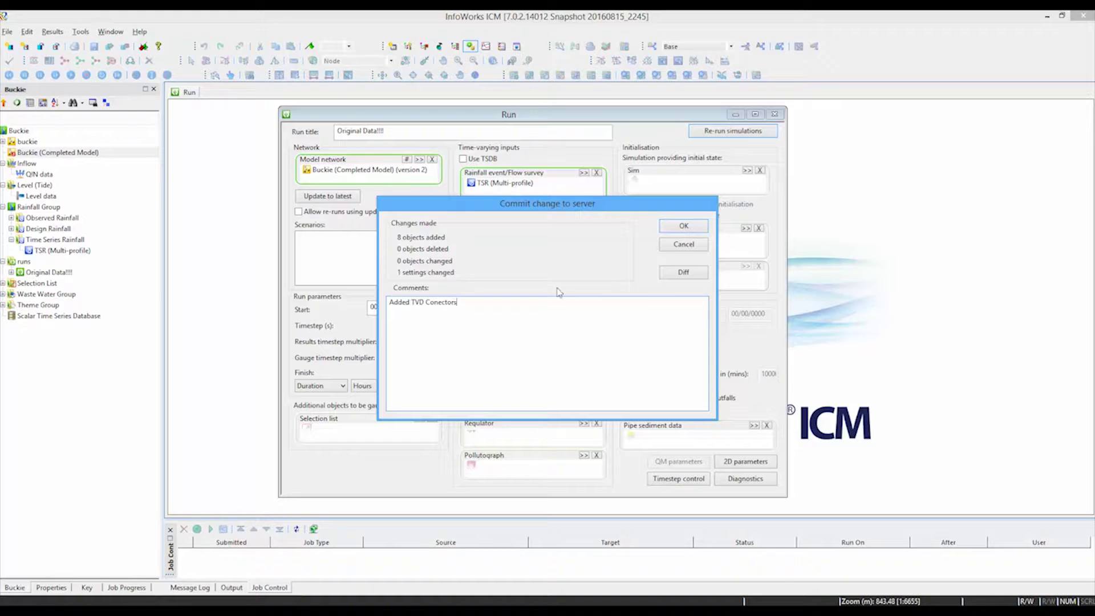
{"action": "left_click", "coordinate": [681, 228]}
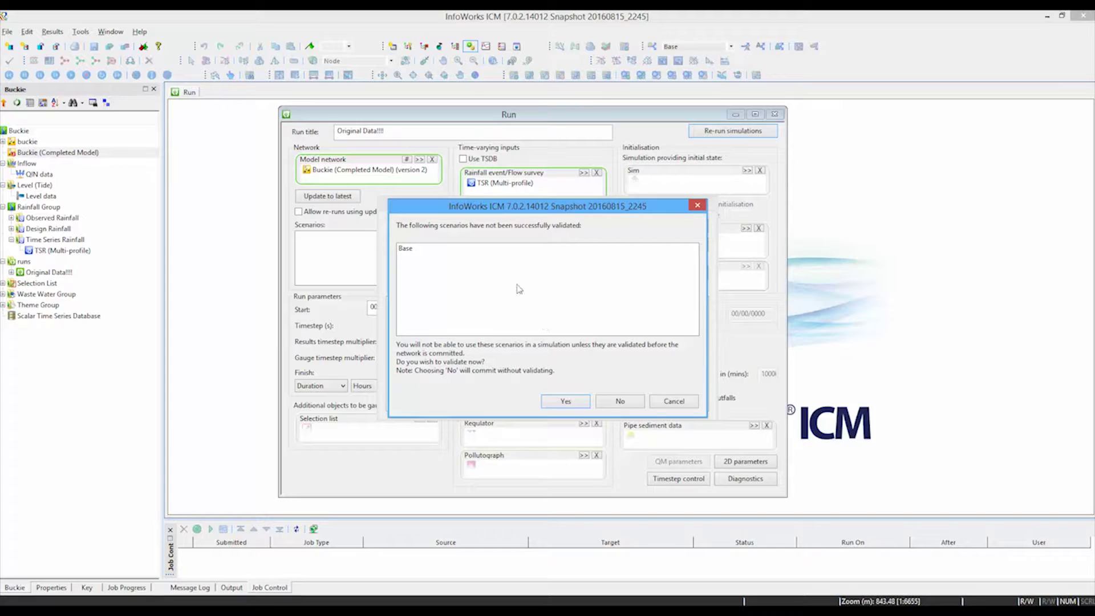
Validate the Base scenario, accept the validation settings and close the resulting network map.
{"action": "left_click", "coordinate": [565, 400]}
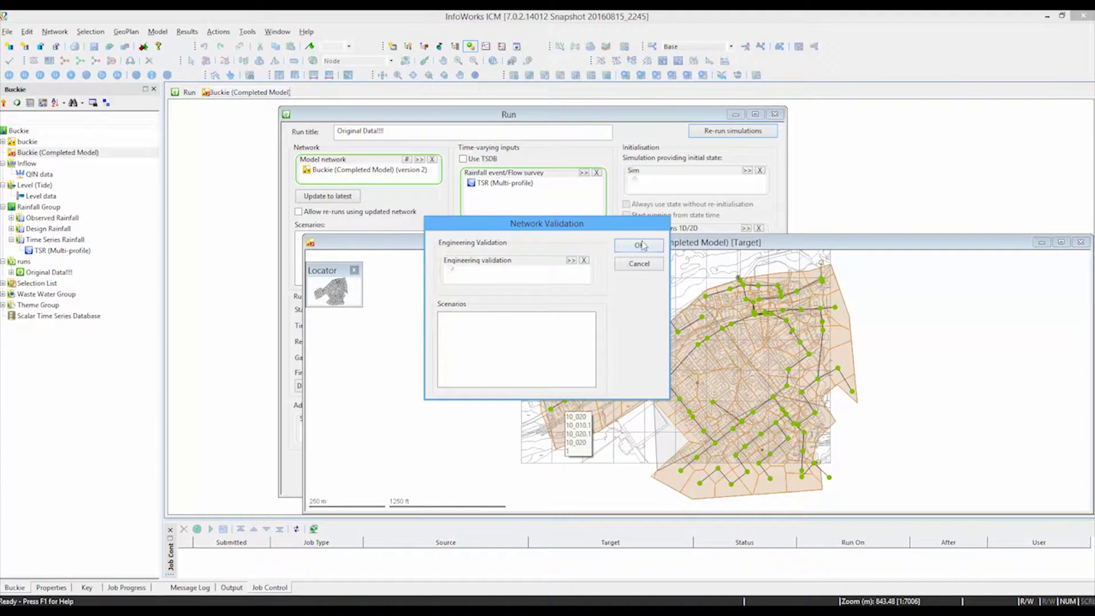
{"action": "left_click", "coordinate": [641, 242]}
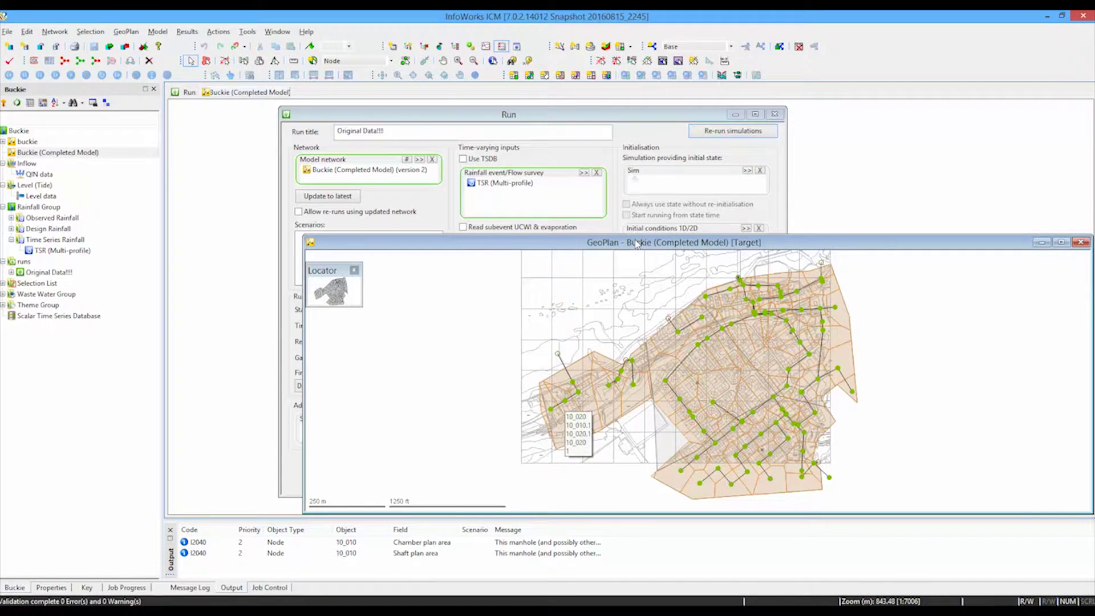
{"action": "left_click", "coordinate": [1085, 244]}
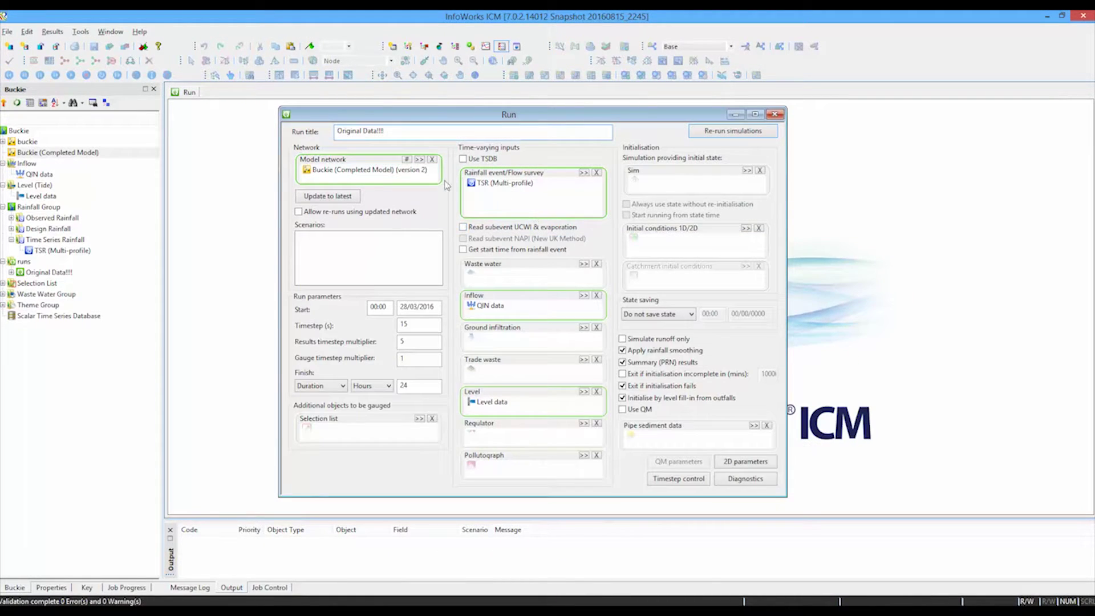
Update the run to the latest network version and remove the QIN, Level and TSR inputs.
{"action": "left_click", "coordinate": [344, 197]}
{"action": "left_click", "coordinate": [597, 296]}
{"action": "left_click", "coordinate": [596, 392]}
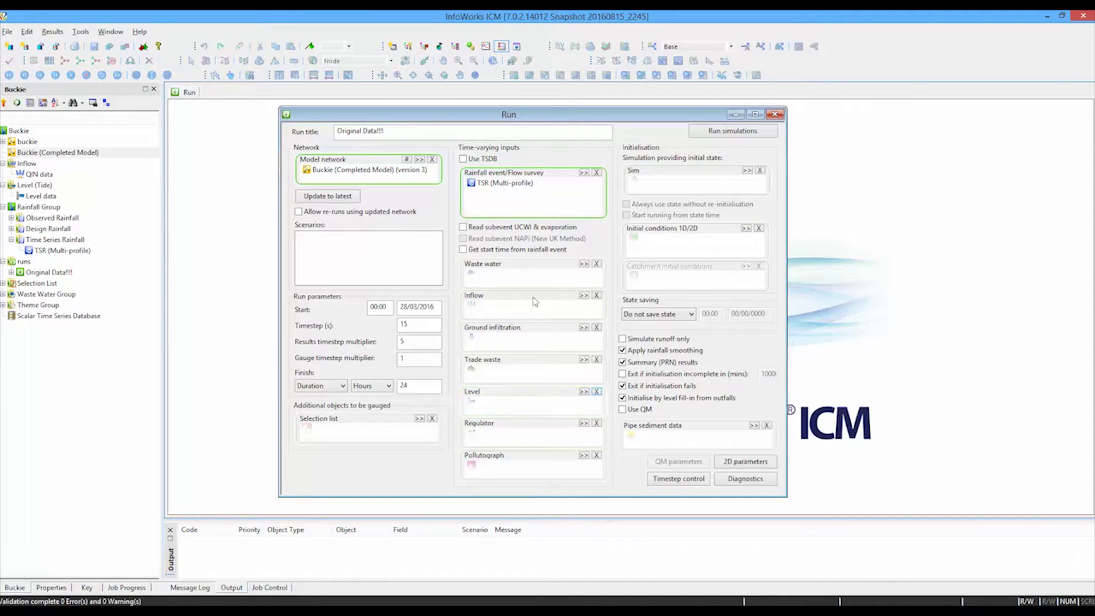
{"action": "left_click", "coordinate": [597, 173]}
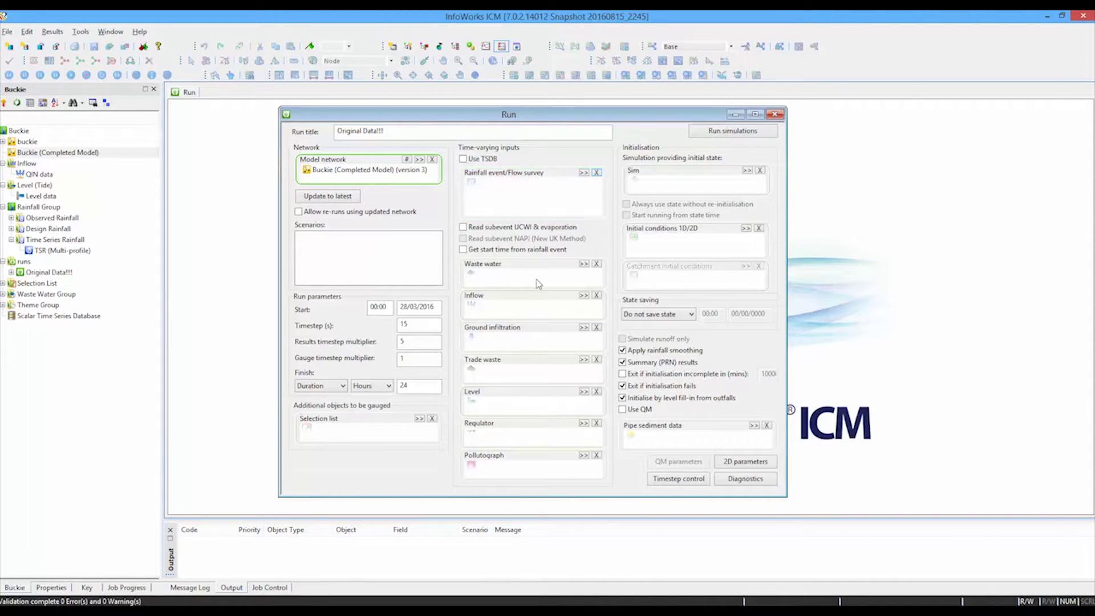
Drive the run from the Scalar Time Series Database, retitle it 'TSDB Run' and launch it.
{"action": "left_click", "coordinate": [463, 159]}
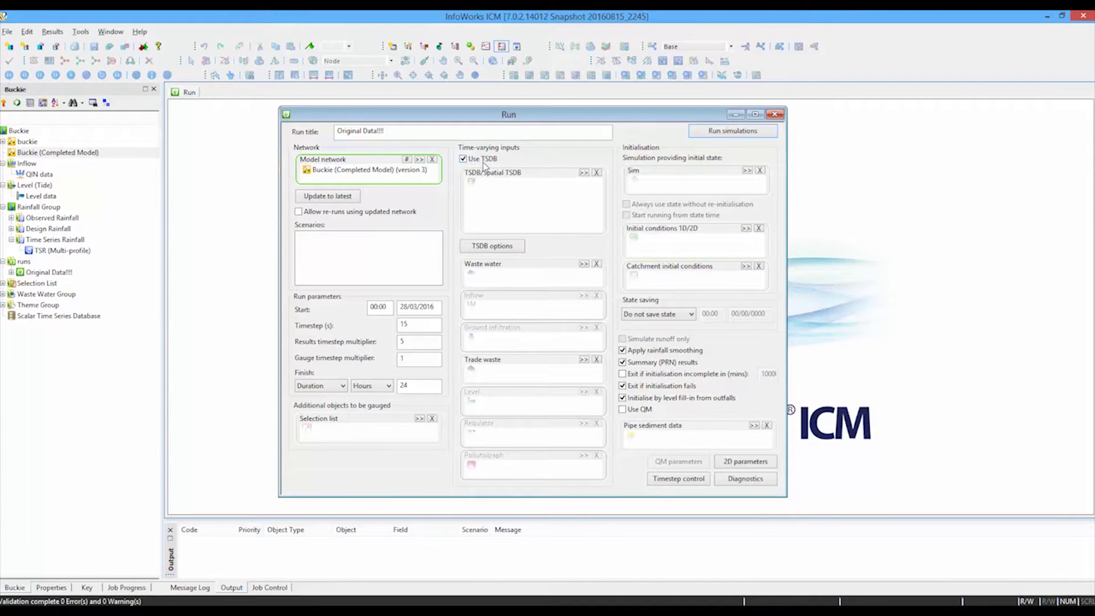
{"action": "left_click_drag", "start_coordinate": [87, 317], "coordinate": [533, 216]}
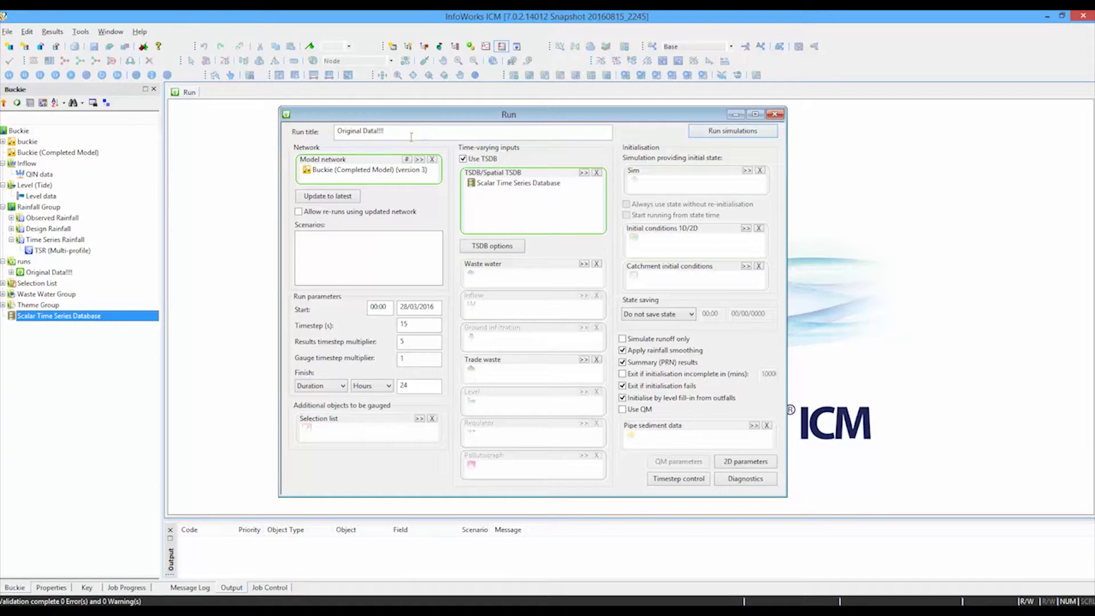
{"action": "left_click_drag", "start_coordinate": [409, 131], "coordinate": [336, 131]}
{"action": "type", "text": "T"}
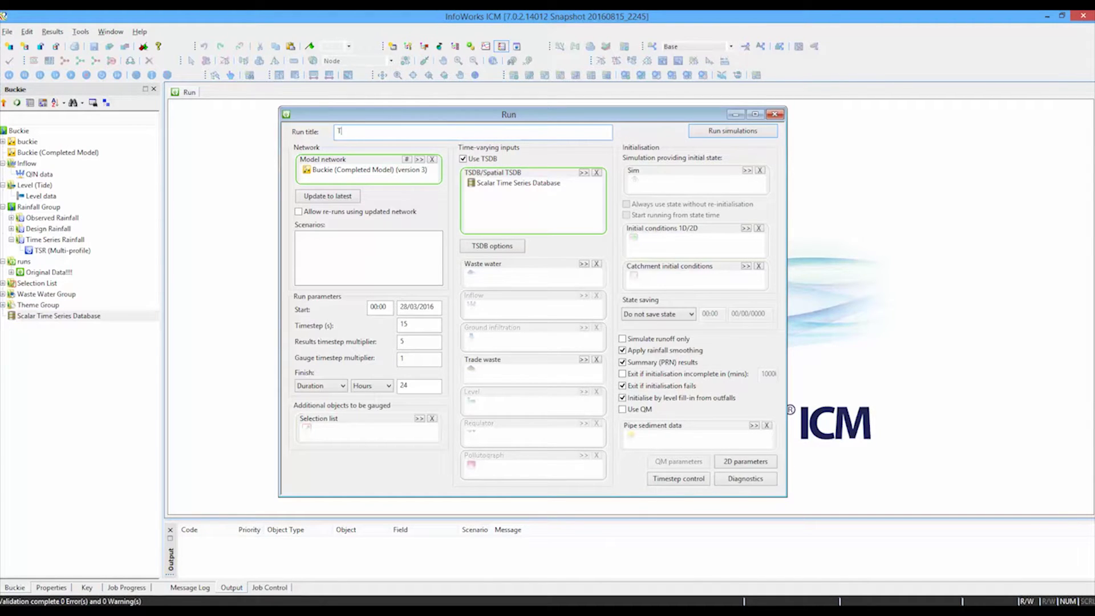
{"action": "type", "text": "SDB Run"}
{"action": "left_click", "coordinate": [715, 132]}
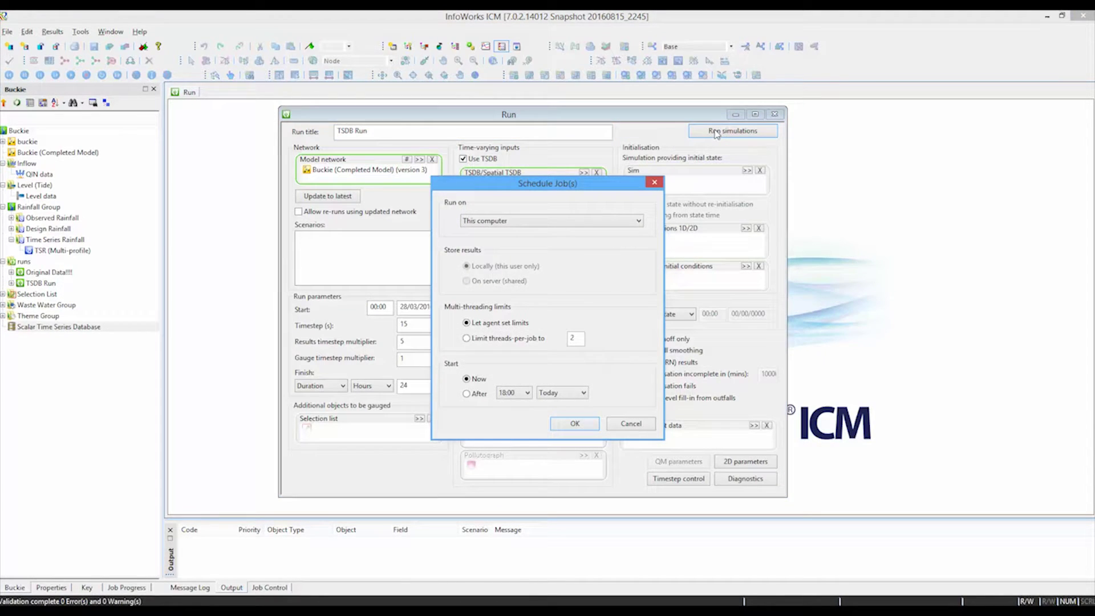
Run the TSDB Run job on this computer, watch it in the job queue, then expand its results.
{"action": "left_click", "coordinate": [575, 424]}
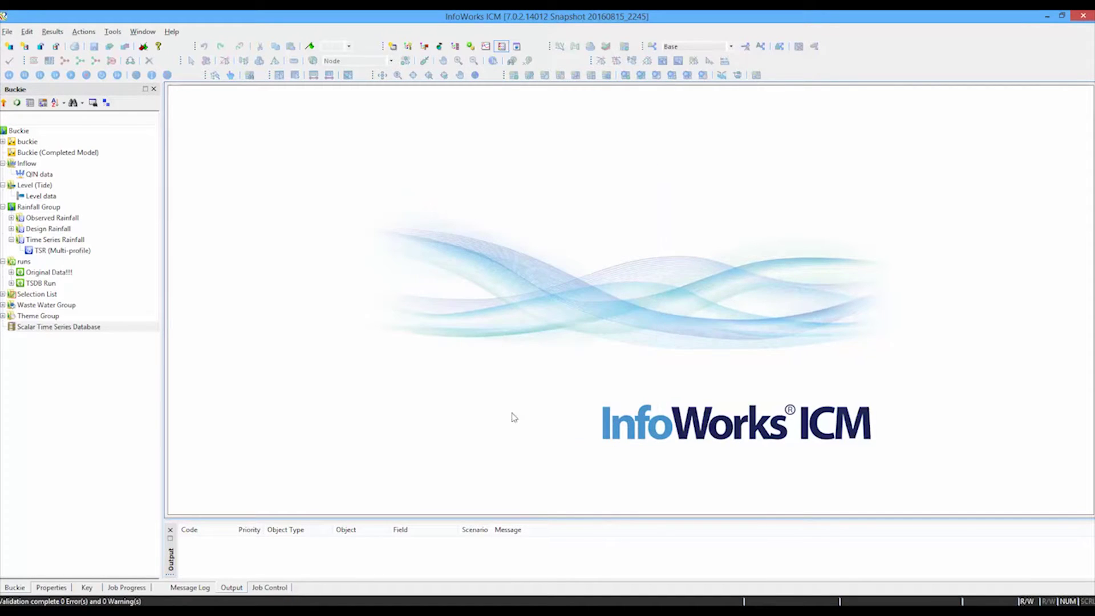
{"action": "left_click", "coordinate": [282, 587]}
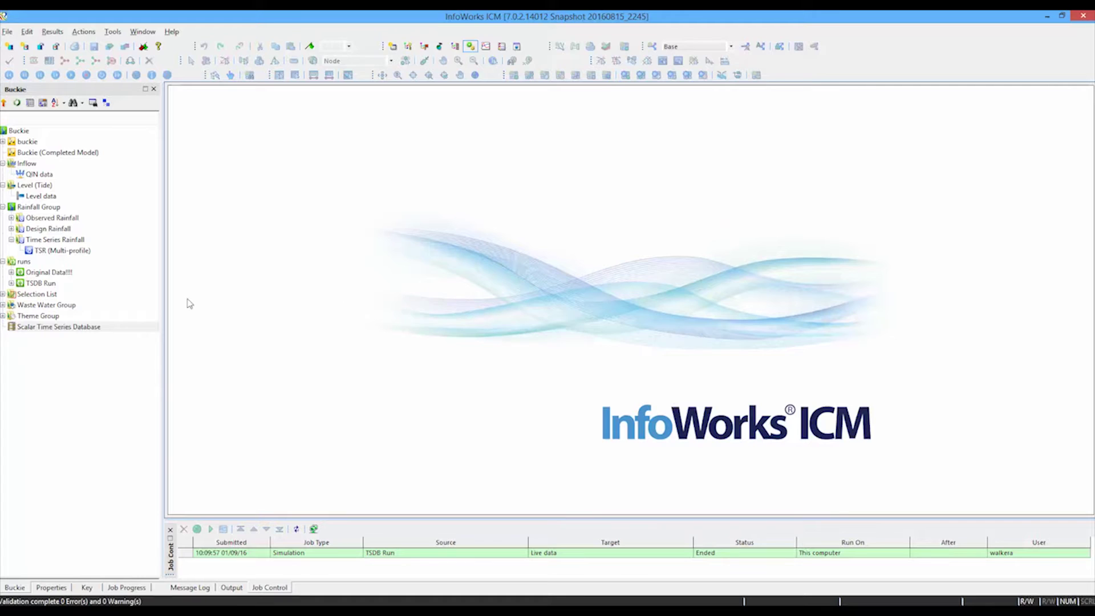
{"action": "left_click", "coordinate": [11, 283]}
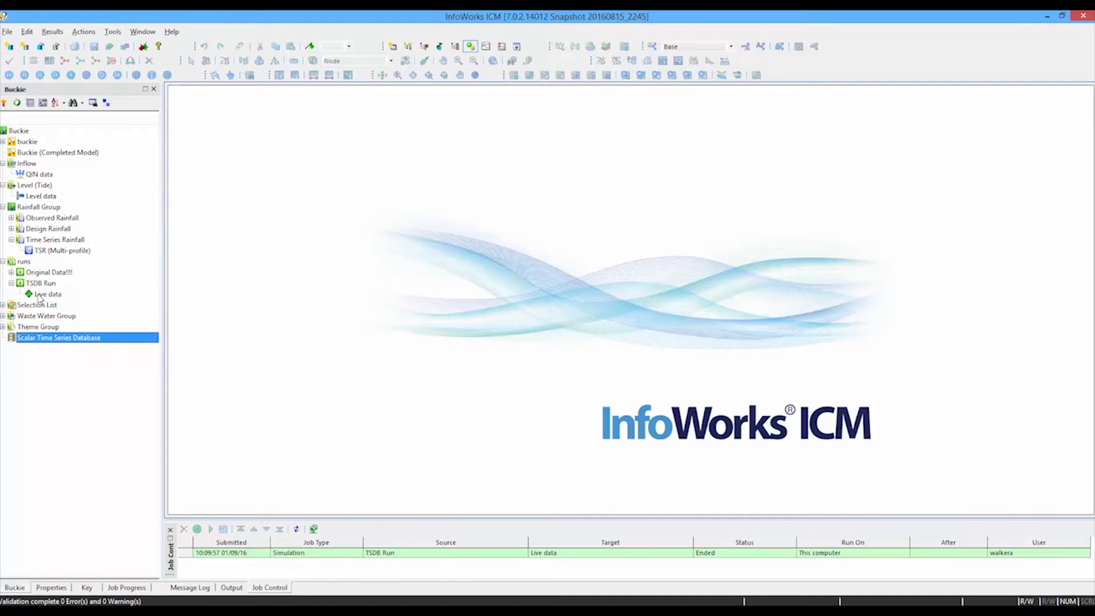
Drop the Live data results onto the workspace as a GeoPlan and press Play to replay them.
{"action": "left_click_drag", "start_coordinate": [40, 296], "coordinate": [329, 297]}
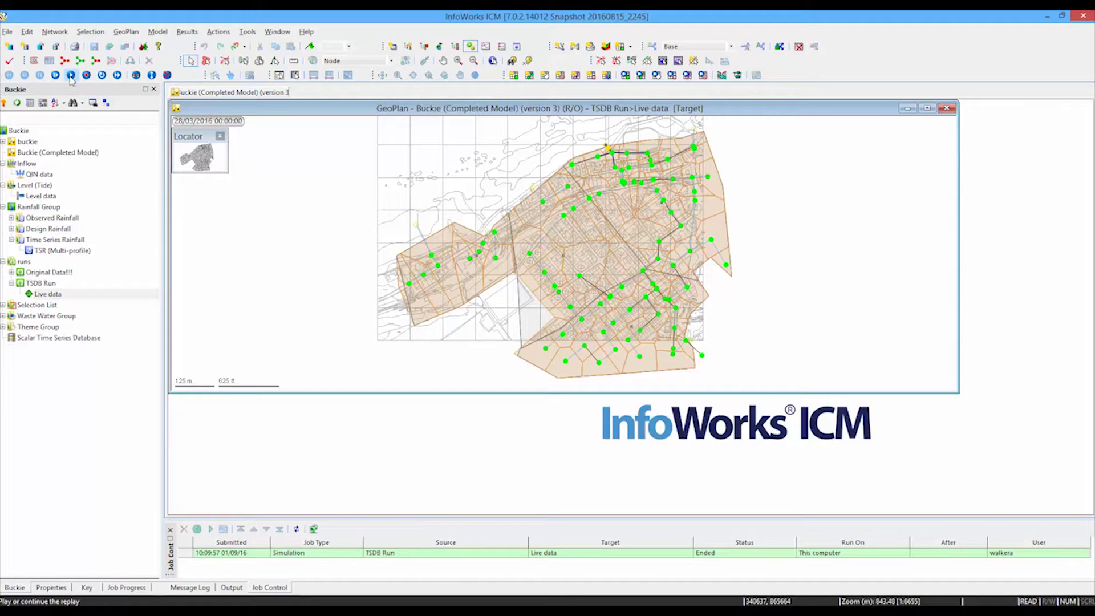
{"action": "left_click", "coordinate": [71, 76]}
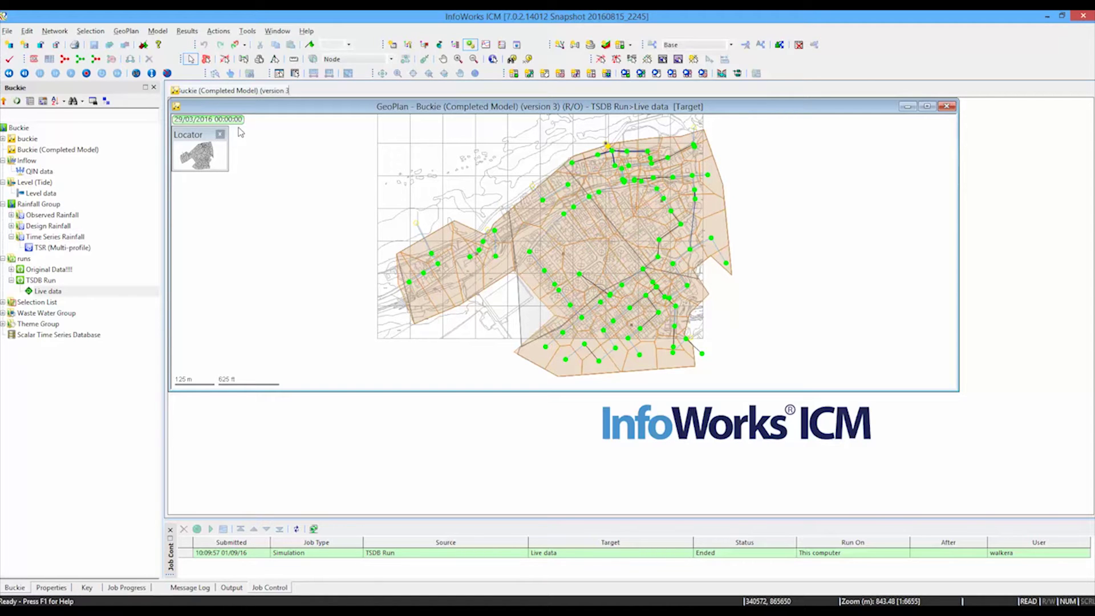
Graph the flow in conduit 65_040.1, then close that graph.
{"action": "left_click", "coordinate": [280, 74]}
{"action": "left_click", "coordinate": [561, 339]}
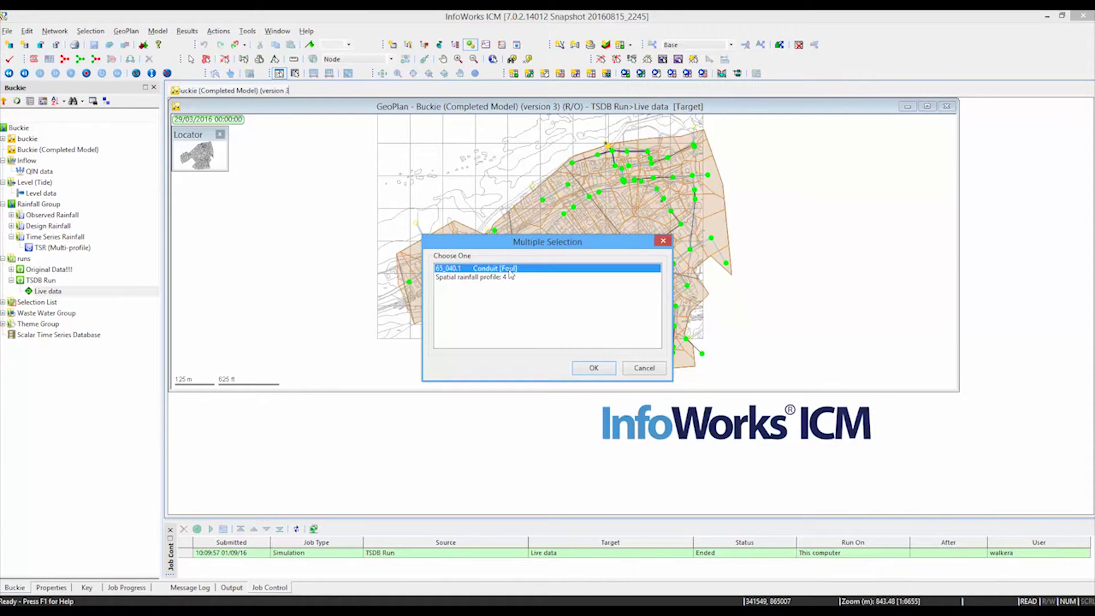
{"action": "left_click", "coordinate": [585, 367]}
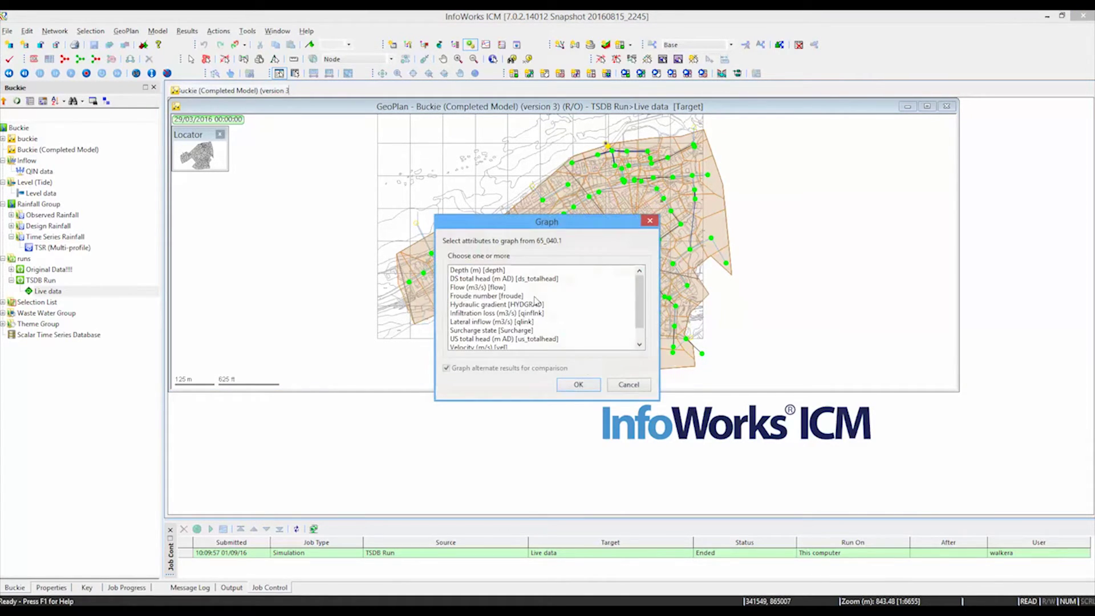
{"action": "left_click", "coordinate": [492, 288]}
{"action": "left_click", "coordinate": [576, 386]}
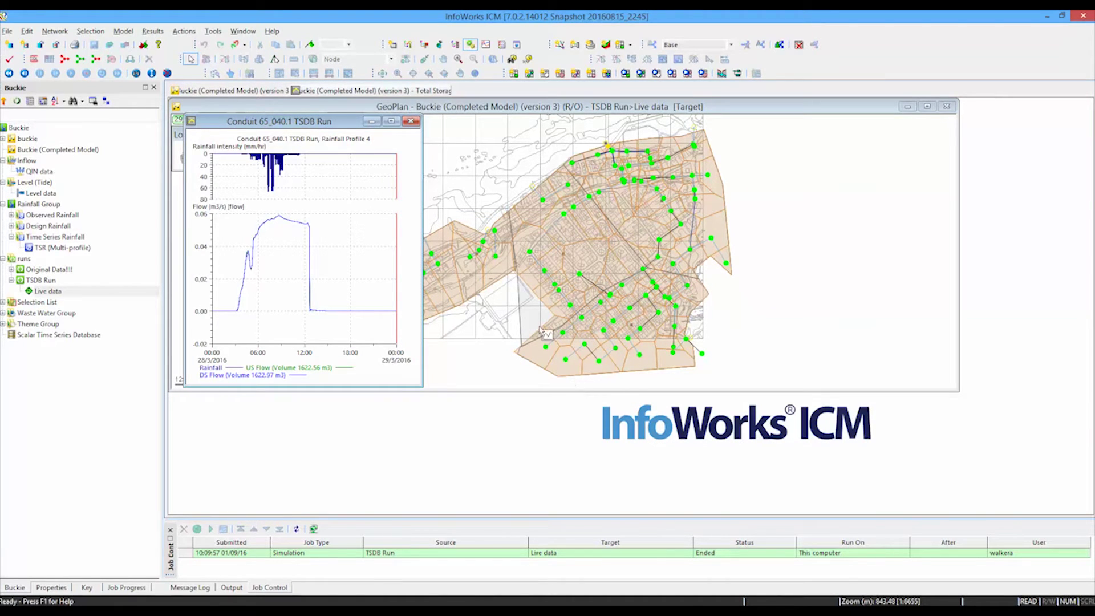
{"action": "left_click", "coordinate": [412, 122]}
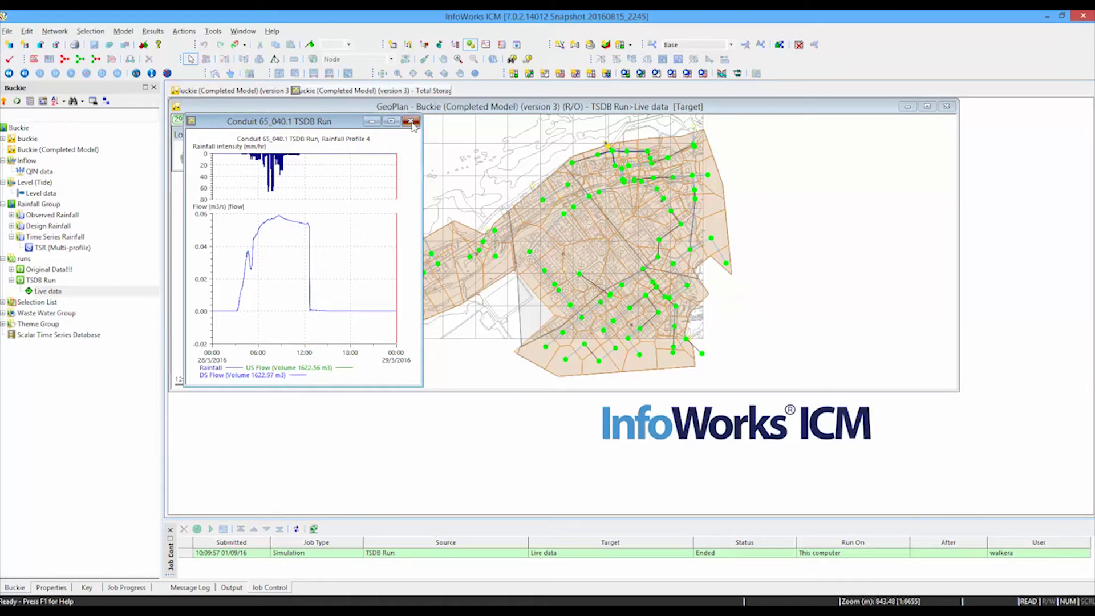
Graph the rainfall intensity of TVD connector 3 at node 40_040.
{"action": "left_click", "coordinate": [726, 266]}
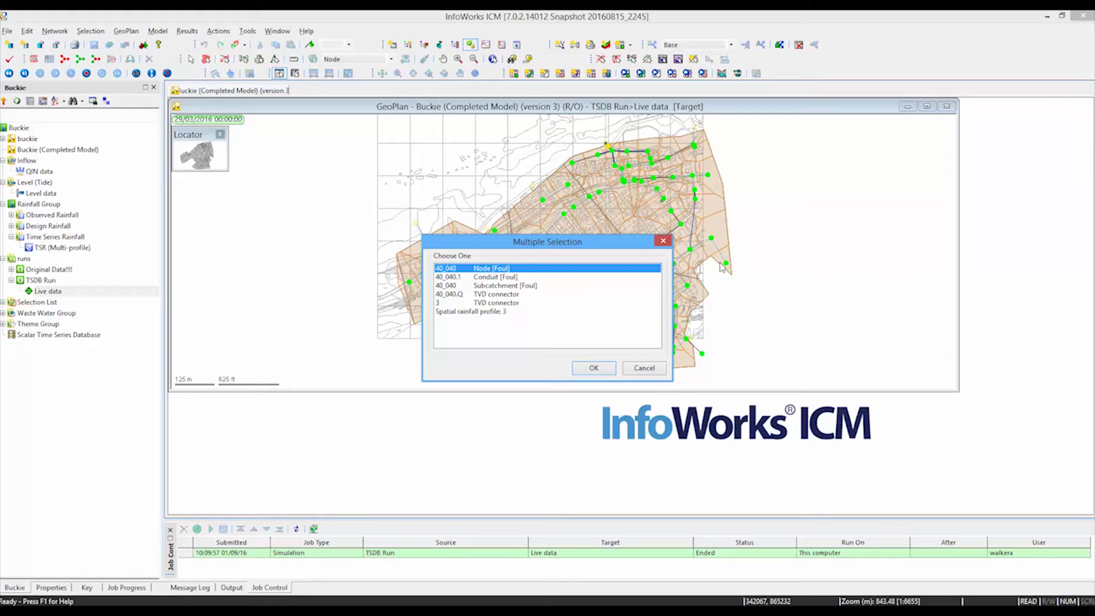
{"action": "left_click", "coordinate": [511, 304]}
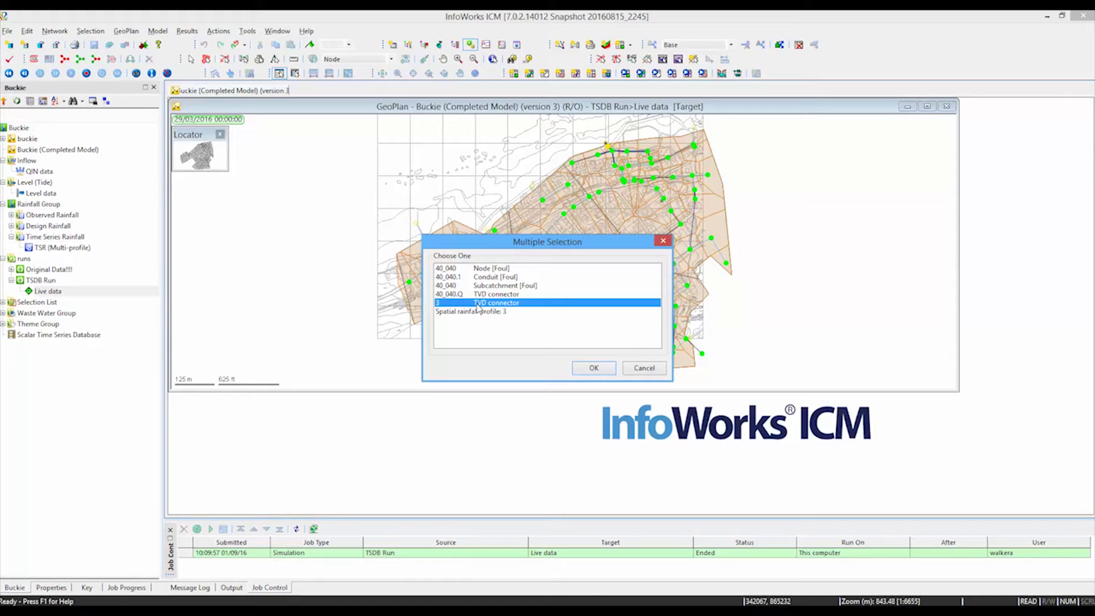
{"action": "left_click", "coordinate": [593, 369]}
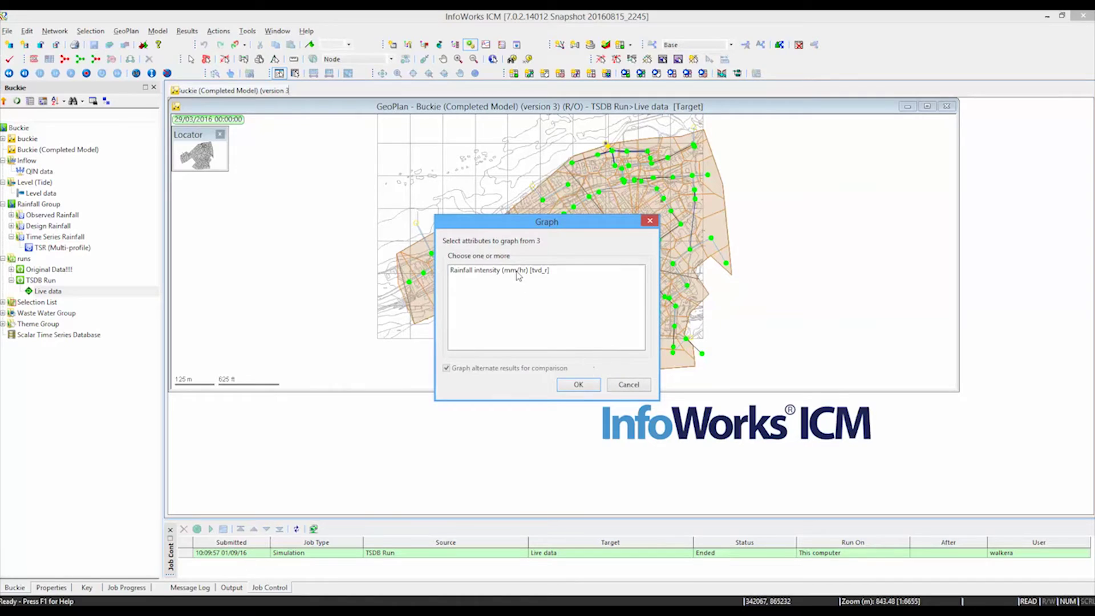
{"action": "left_click", "coordinate": [518, 273]}
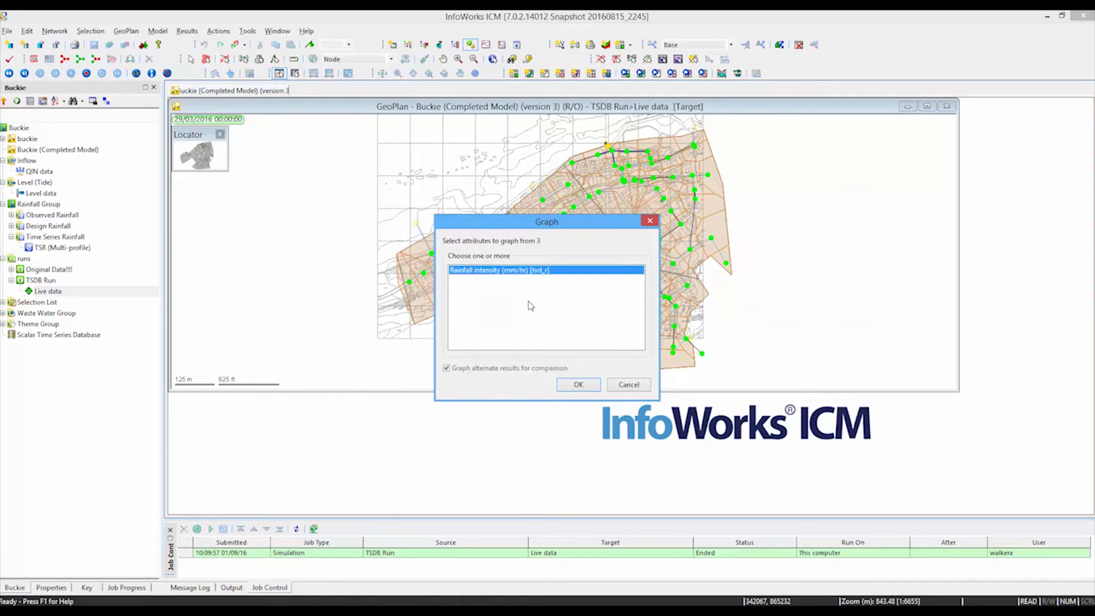
{"action": "left_click", "coordinate": [578, 386]}
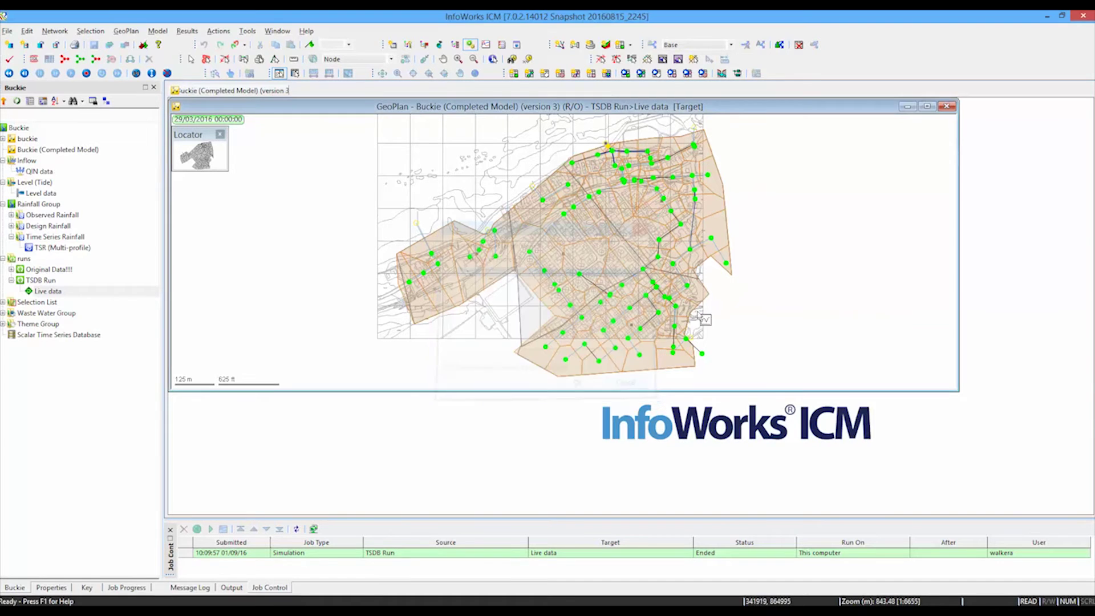
Graph the flow for TVD connector 40_040.Q.
{"action": "left_click", "coordinate": [730, 265]}
{"action": "left_click", "coordinate": [507, 295]}
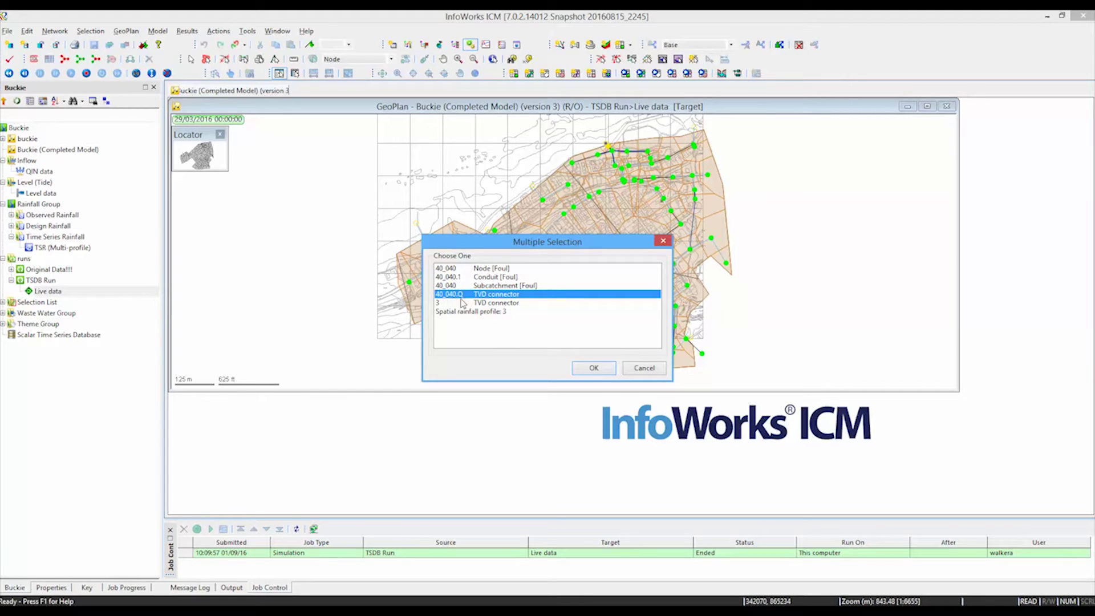
{"action": "left_click", "coordinate": [594, 369]}
{"action": "left_click", "coordinate": [494, 271]}
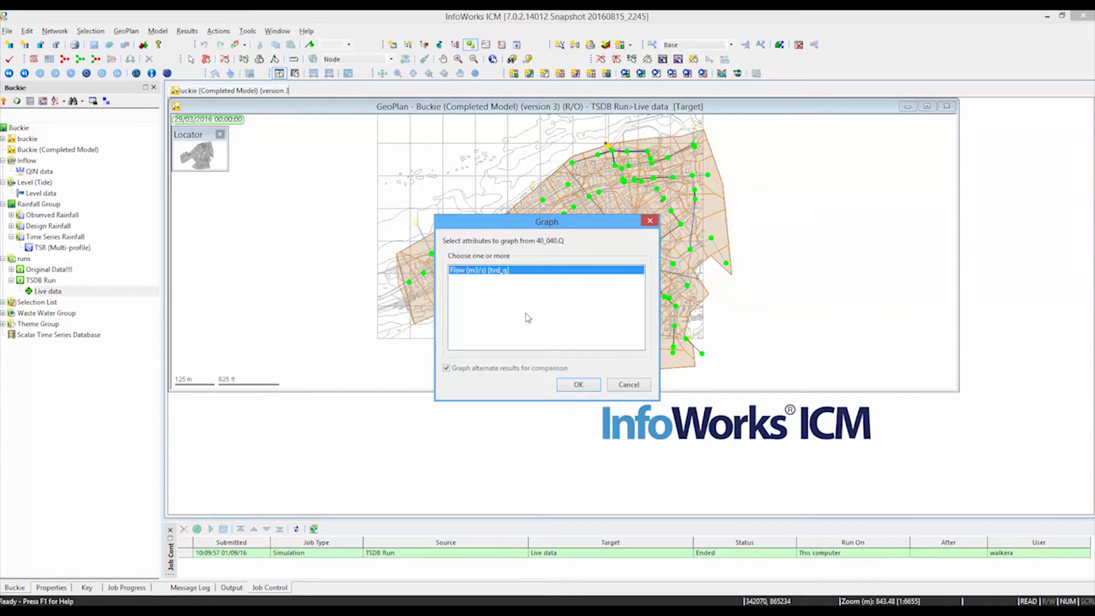
{"action": "left_click", "coordinate": [578, 386]}
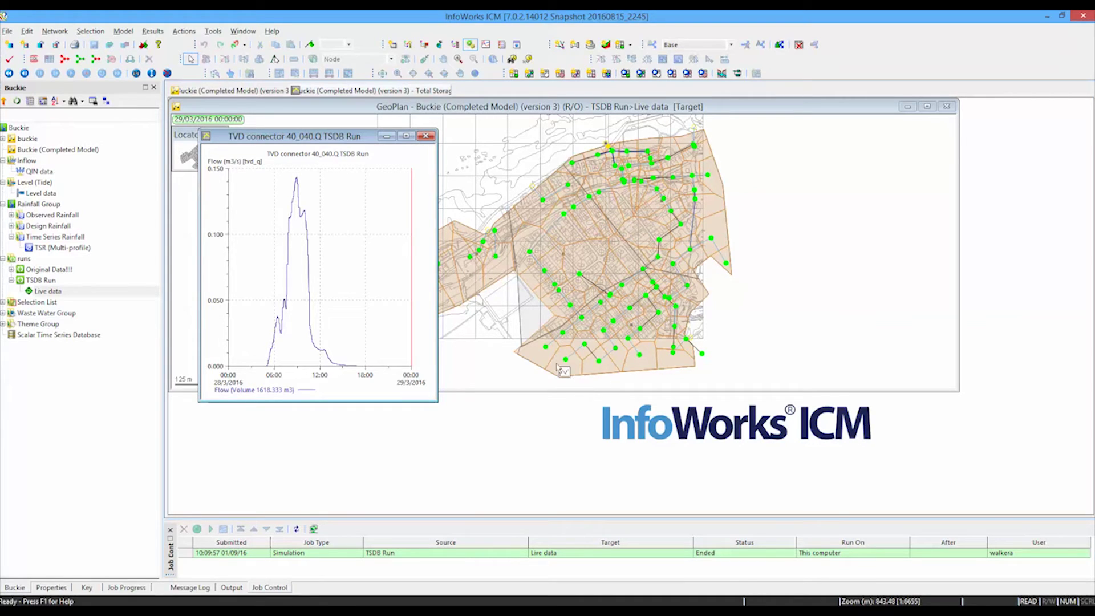
Zoom to node 40_185 and graph height above datum for TVD connector 40_185.Z.
{"action": "left_click", "coordinate": [424, 136]}
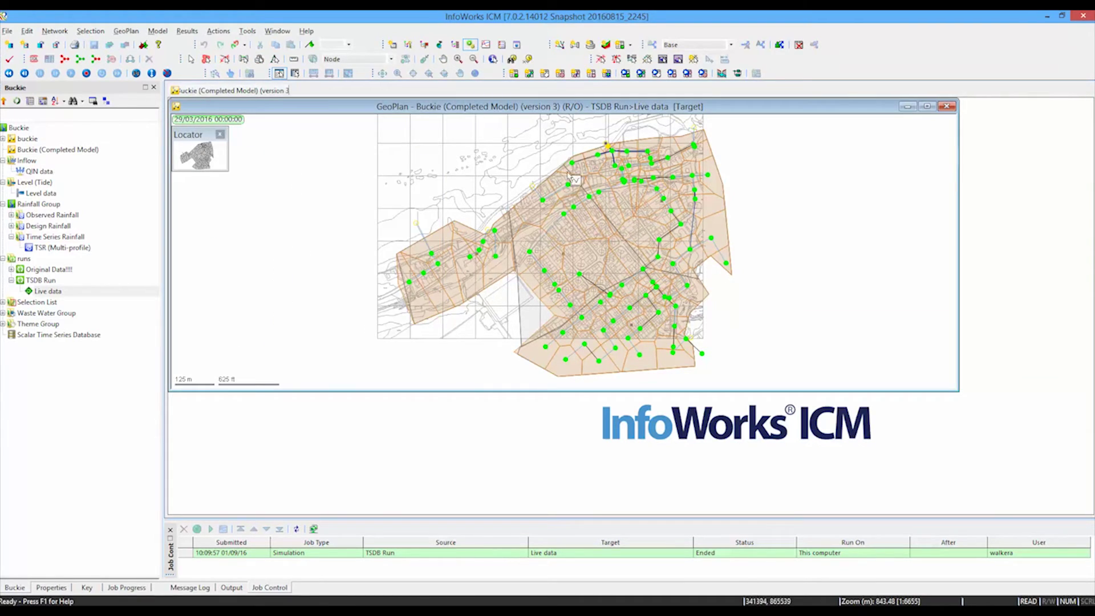
{"action": "left_click_drag", "start_coordinate": [583, 139], "coordinate": [647, 171]}
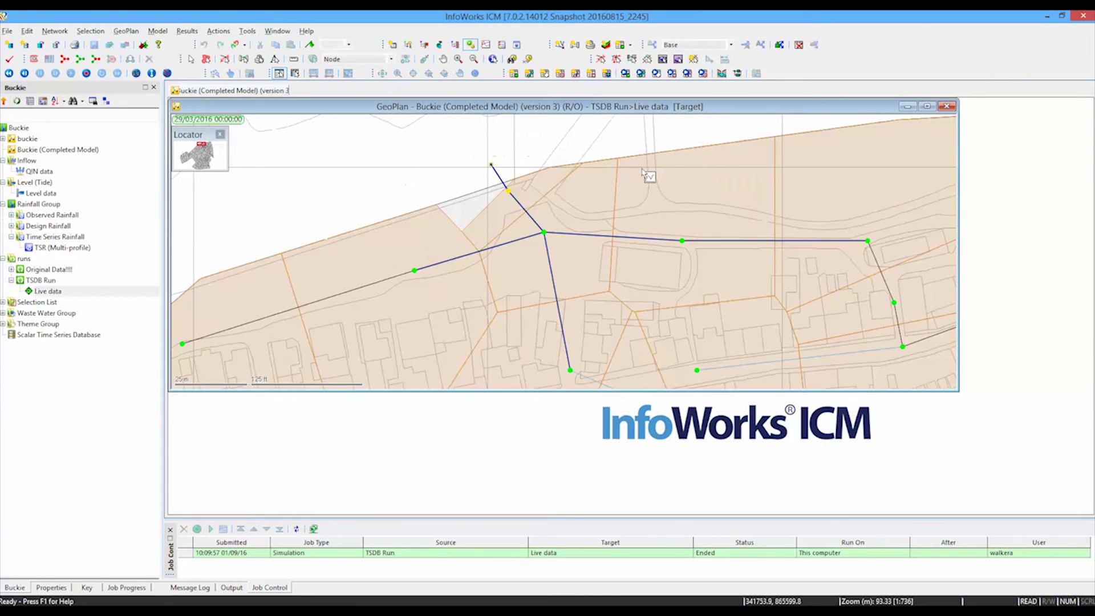
{"action": "left_click", "coordinate": [492, 166]}
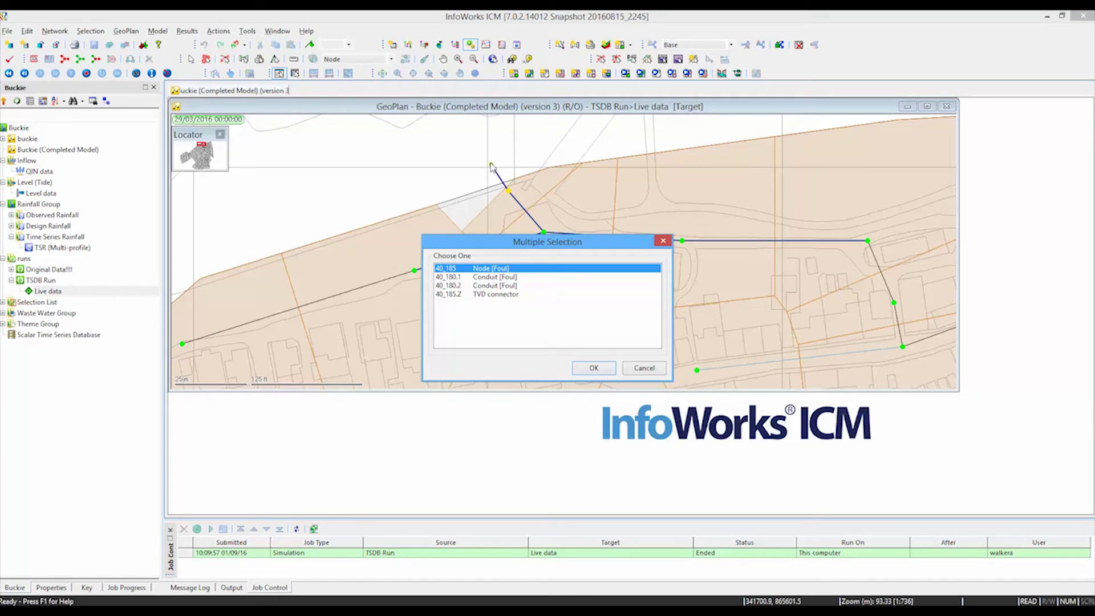
{"action": "left_click", "coordinate": [461, 295]}
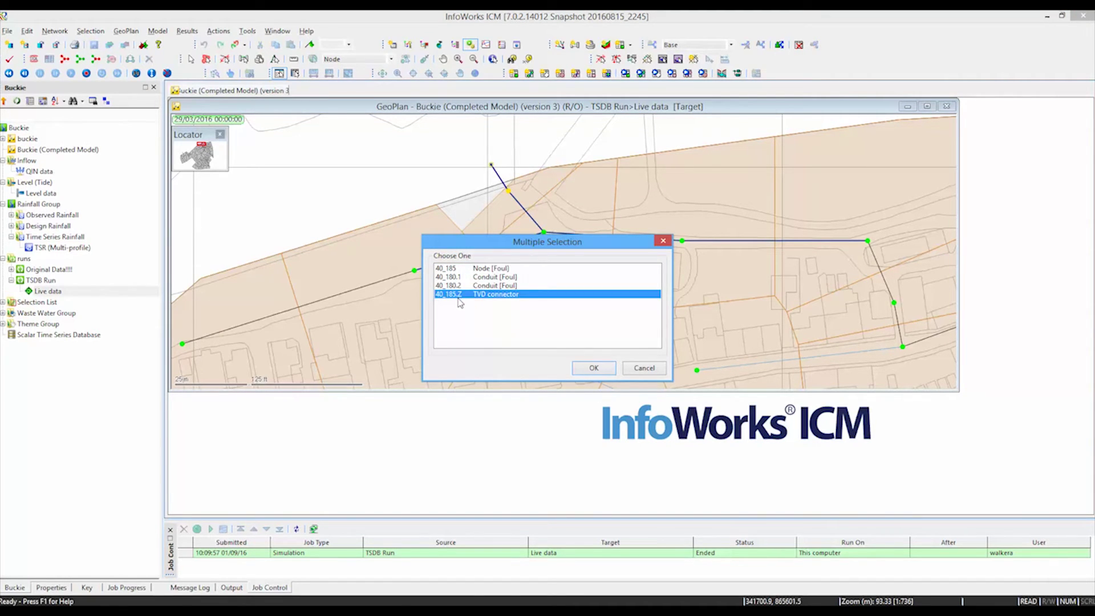
{"action": "left_click", "coordinate": [593, 366]}
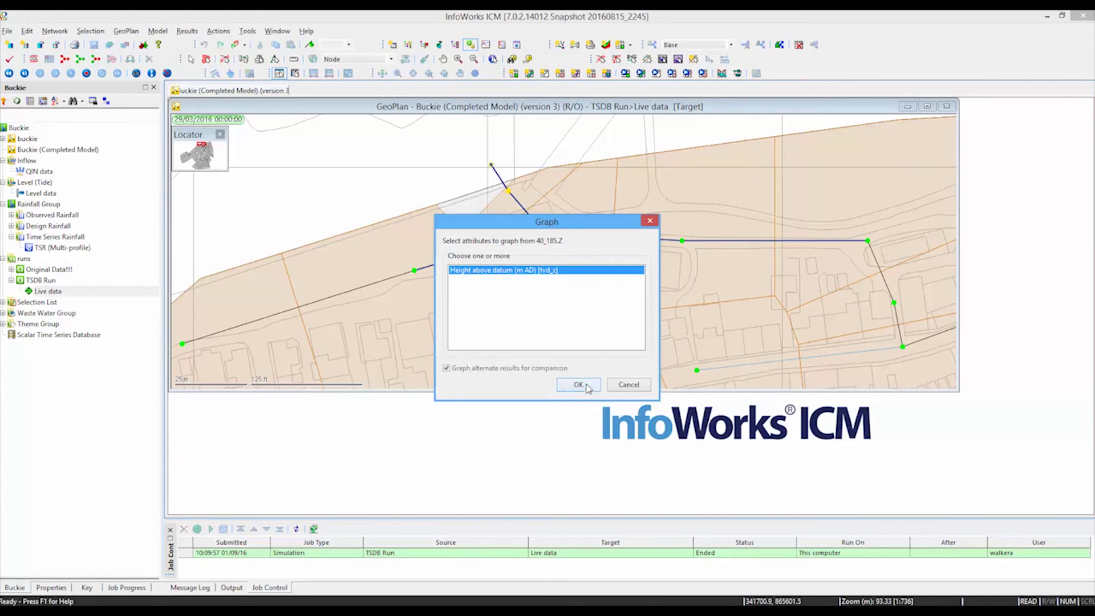
{"action": "left_click", "coordinate": [577, 384]}
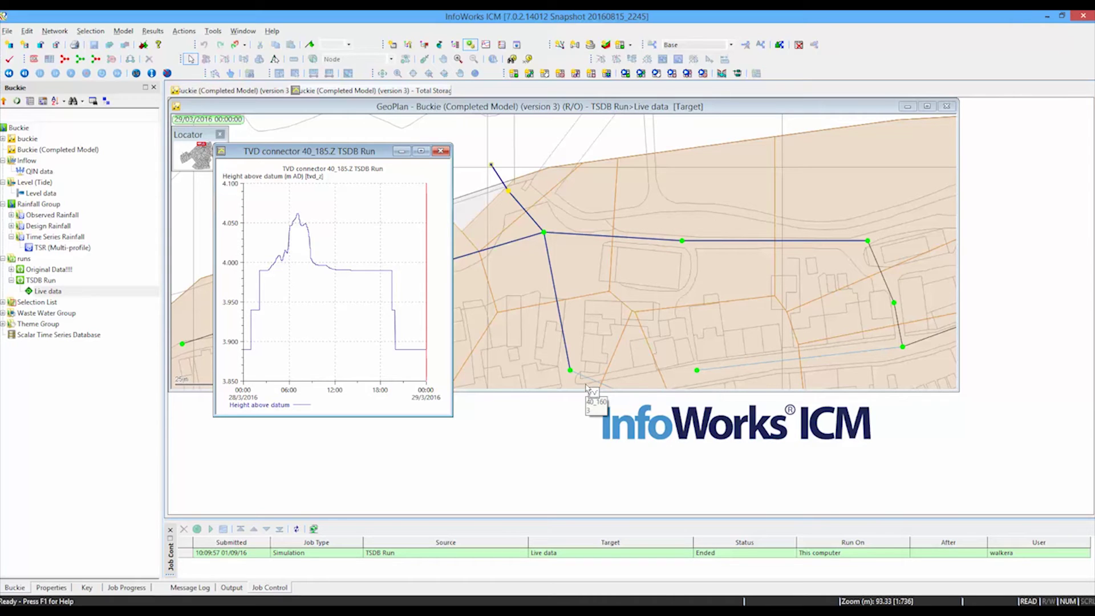
{"action": "left_click", "coordinate": [443, 152]}
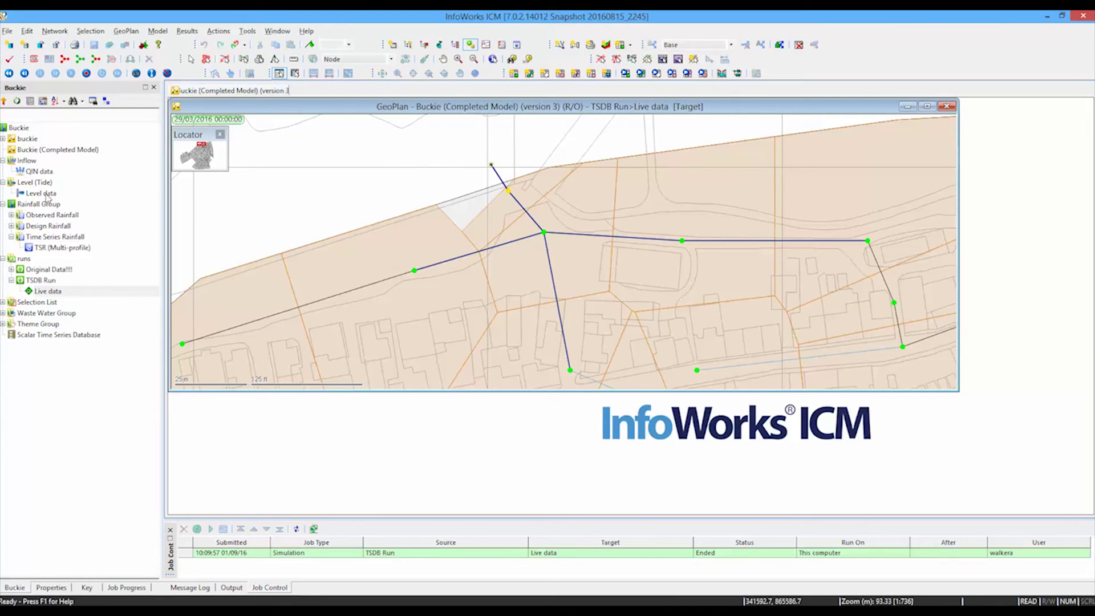
Open the QIN data as a graph for inflow profile 65_040.
{"action": "left_click", "coordinate": [45, 174]}
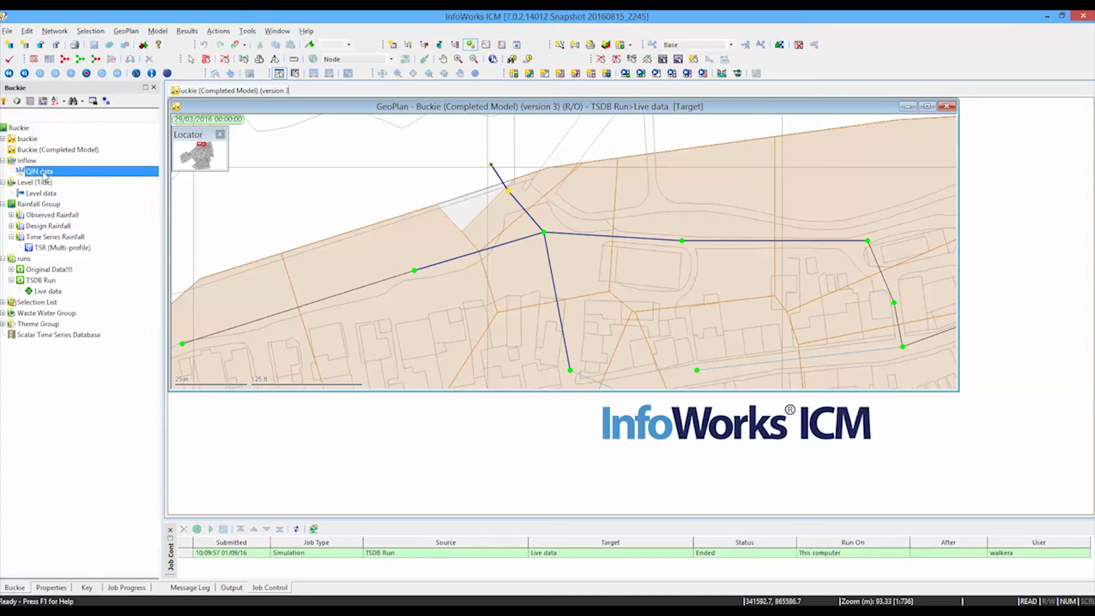
{"action": "left_click", "coordinate": [45, 194]}
{"action": "left_click", "coordinate": [43, 172]}
{"action": "right_click", "coordinate": [42, 174]}
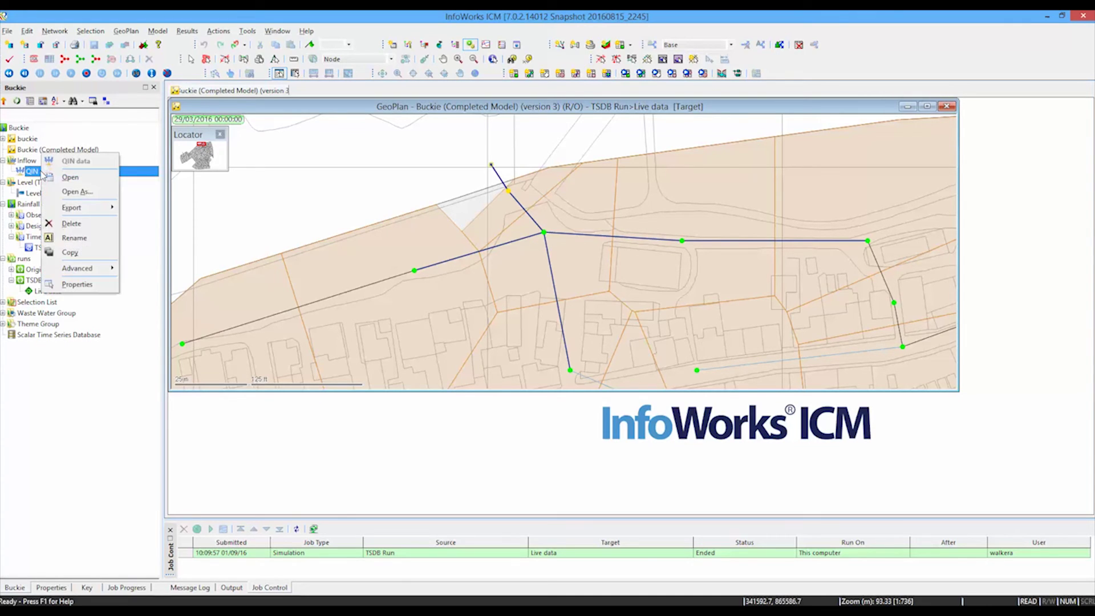
{"action": "left_click", "coordinate": [66, 192]}
{"action": "left_click", "coordinate": [444, 278]}
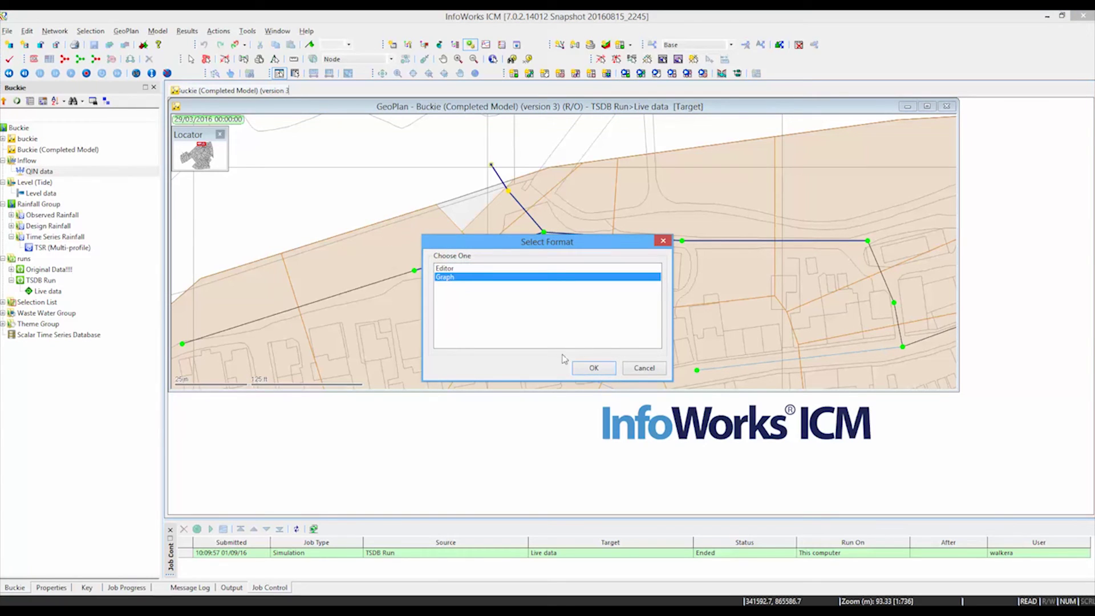
{"action": "left_click", "coordinate": [593, 368]}
{"action": "left_click", "coordinate": [447, 277]}
{"action": "left_click", "coordinate": [593, 368]}
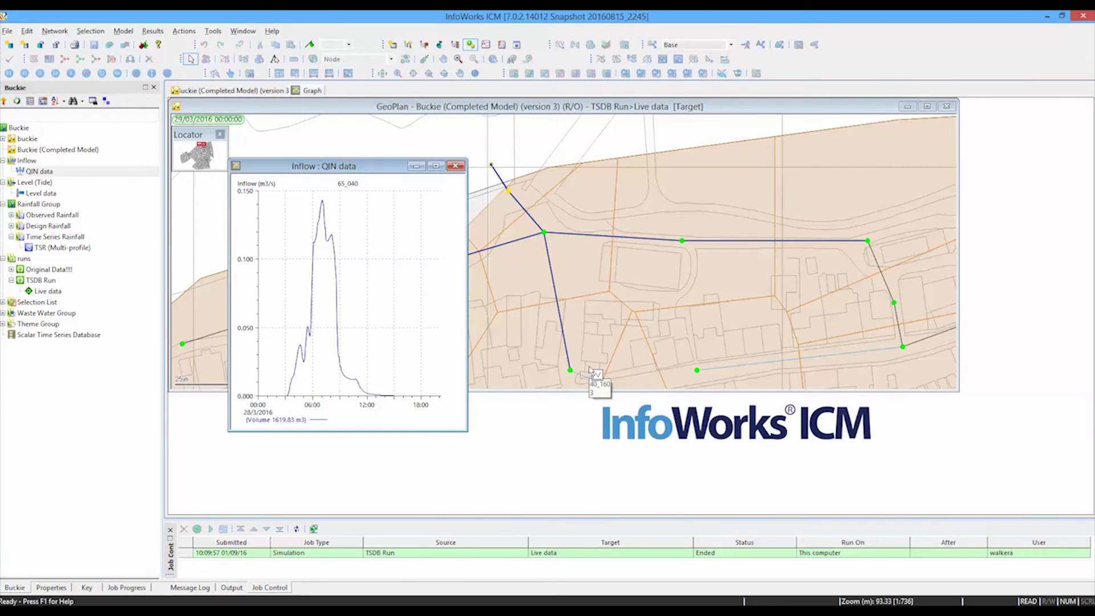
Close the inflow graph and zoom the GeoPlan to the whole network.
{"action": "left_click", "coordinate": [455, 167]}
{"action": "right_click", "coordinate": [460, 275]}
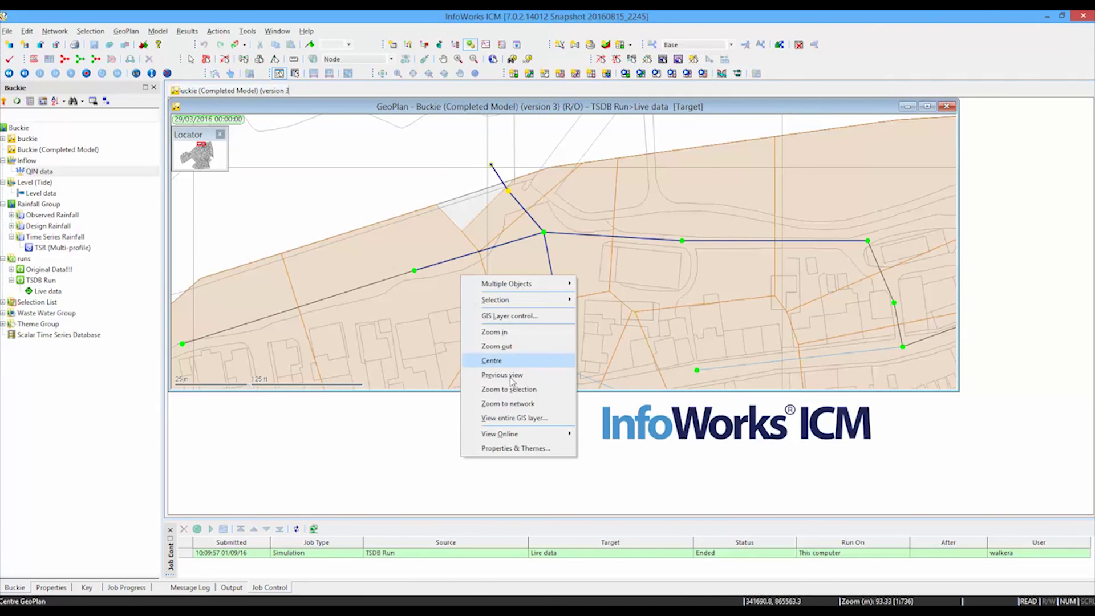
{"action": "left_click", "coordinate": [523, 404]}
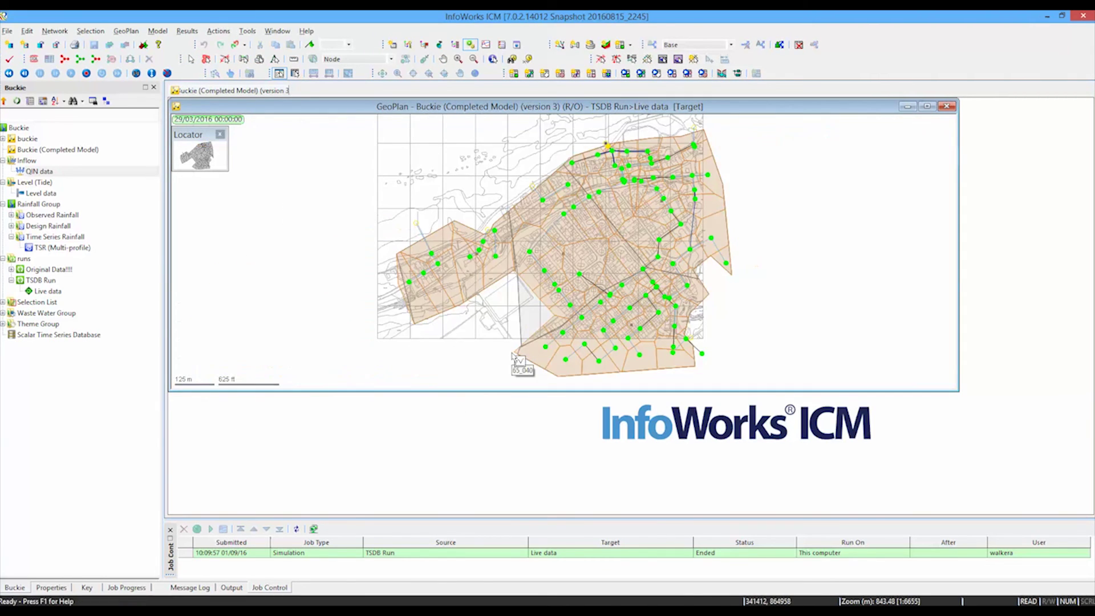